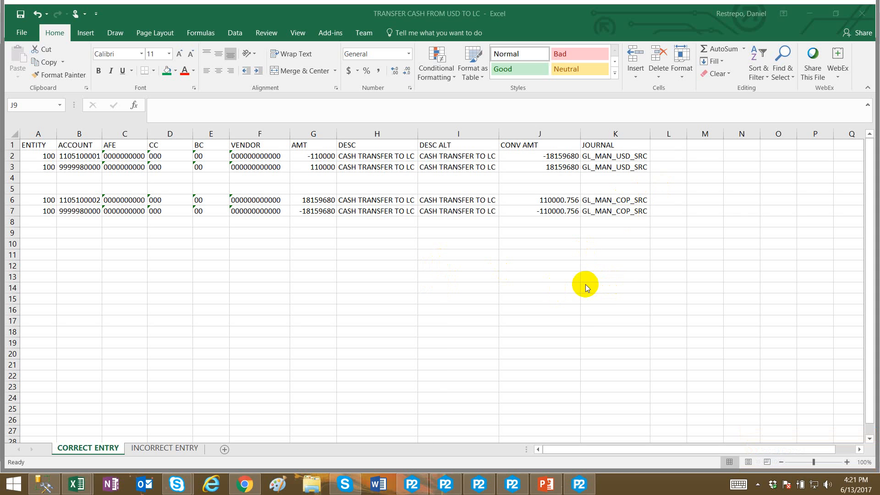
Open the INCORRECT ENTRY sheet and review the two journal entry row pairs.
{"action": "left_click", "coordinate": [145, 445]}
{"action": "left_click", "coordinate": [145, 300]}
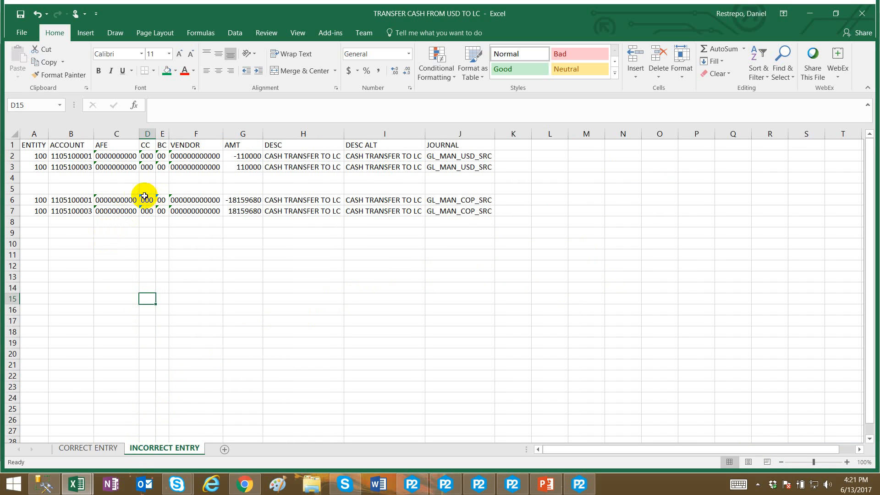
{"action": "left_click_drag", "start_coordinate": [37, 157], "coordinate": [440, 168]}
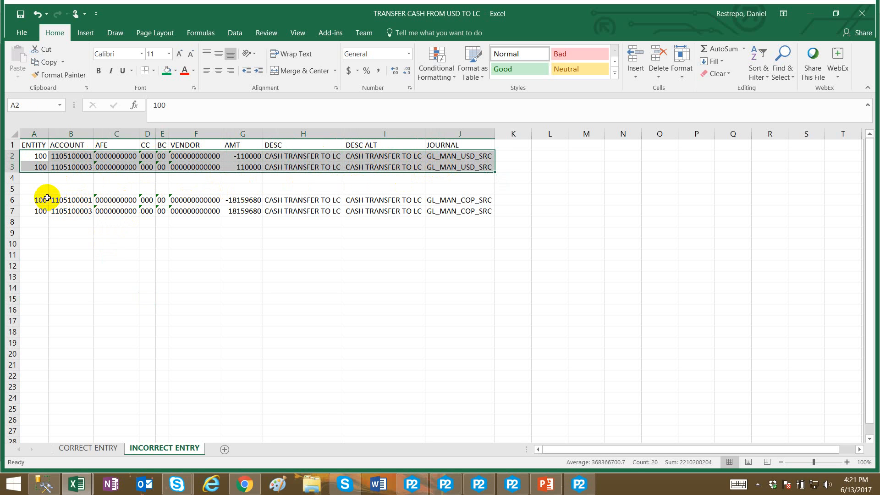
{"action": "left_click_drag", "start_coordinate": [33, 197], "coordinate": [482, 211]}
{"action": "left_click", "coordinate": [261, 253]}
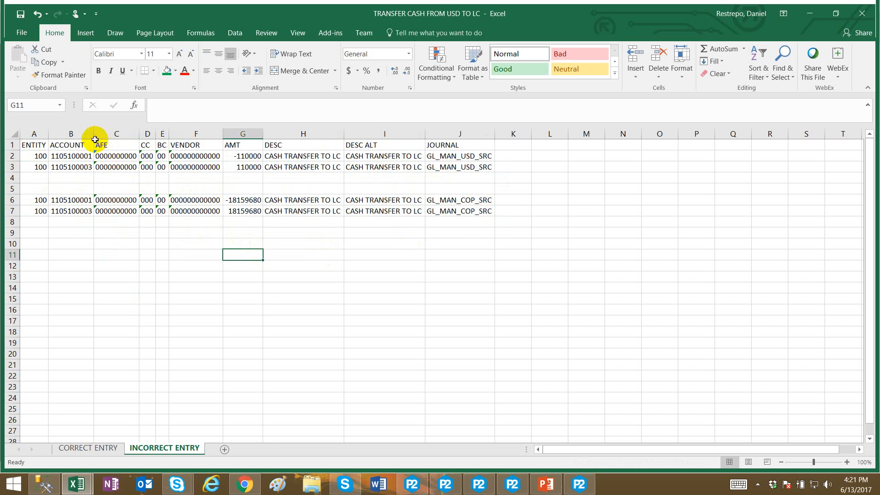
Examine the account numbers and amounts of the USD entry rows on the INCORRECT ENTRY sheet.
{"action": "left_click_drag", "start_coordinate": [93, 136], "coordinate": [101, 137]}
{"action": "left_click", "coordinate": [94, 156]}
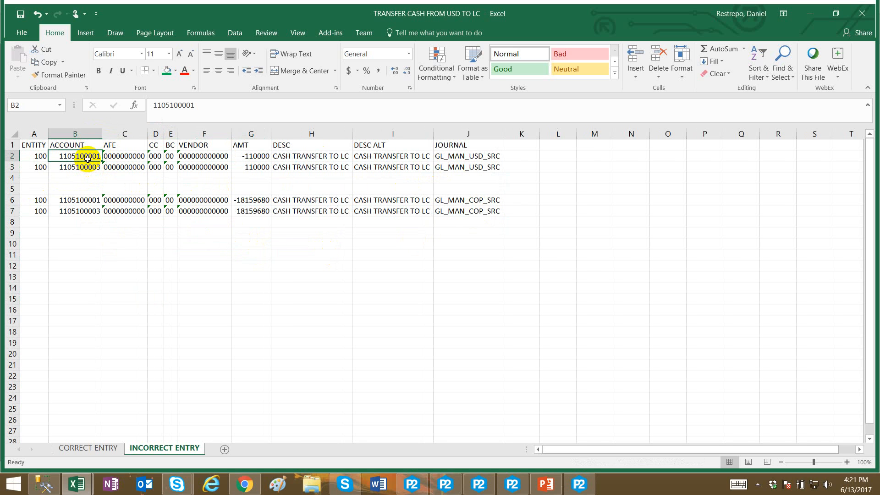
{"action": "left_click", "coordinate": [74, 168]}
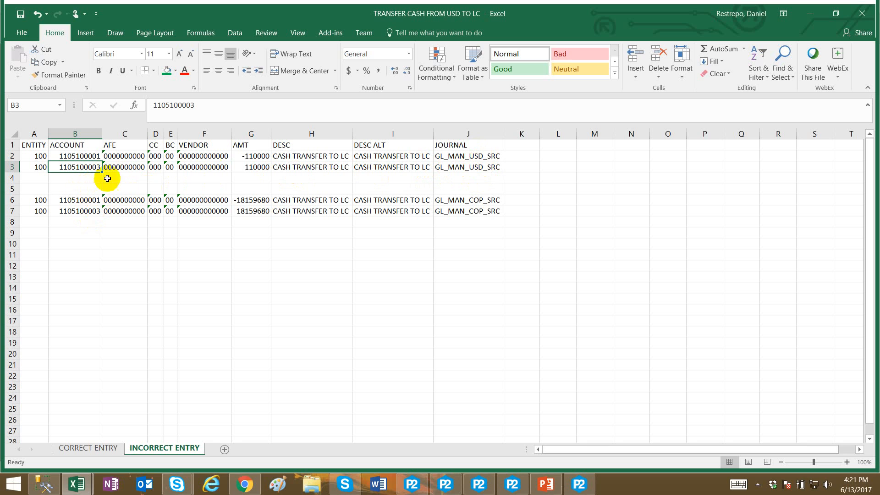
{"action": "left_click", "coordinate": [254, 158]}
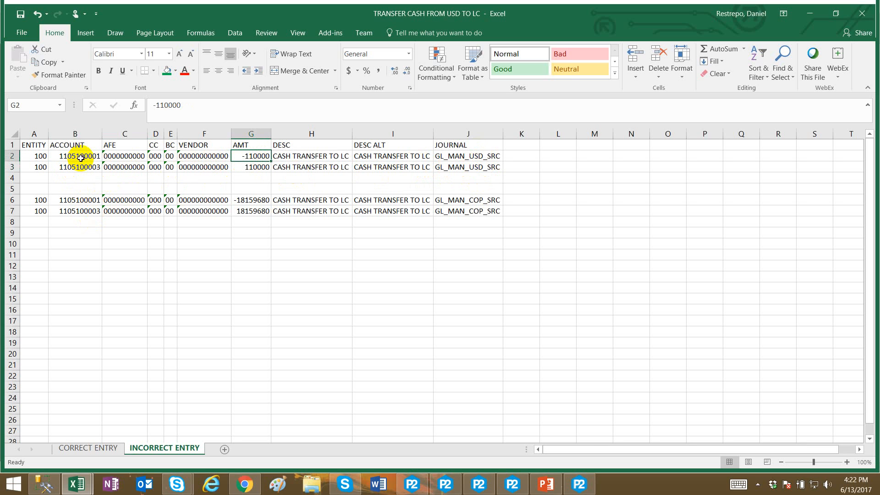
{"action": "left_click", "coordinate": [81, 158]}
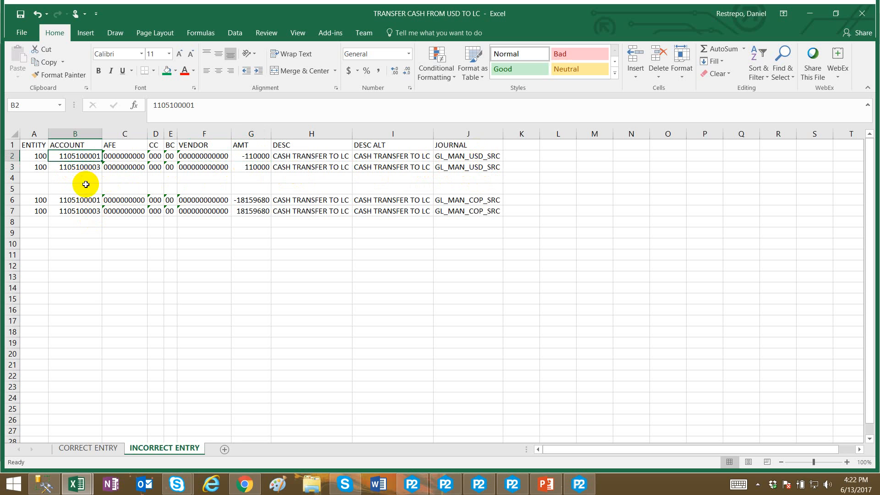
{"action": "left_click", "coordinate": [86, 167]}
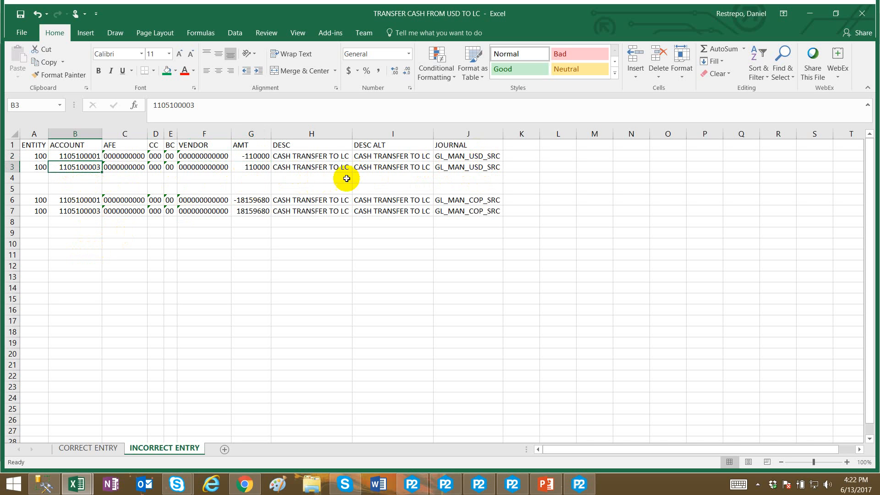
Highlight the JOURNAL cells of the USD entry rows (J2:J3) with a yellow fill.
{"action": "left_click_drag", "start_coordinate": [454, 156], "coordinate": [458, 166]}
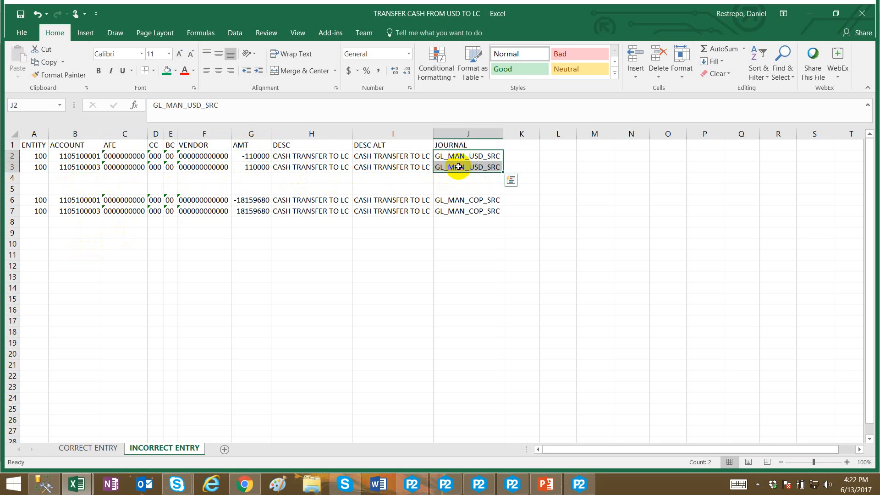
{"action": "left_click", "coordinate": [176, 70]}
{"action": "left_click", "coordinate": [193, 158]}
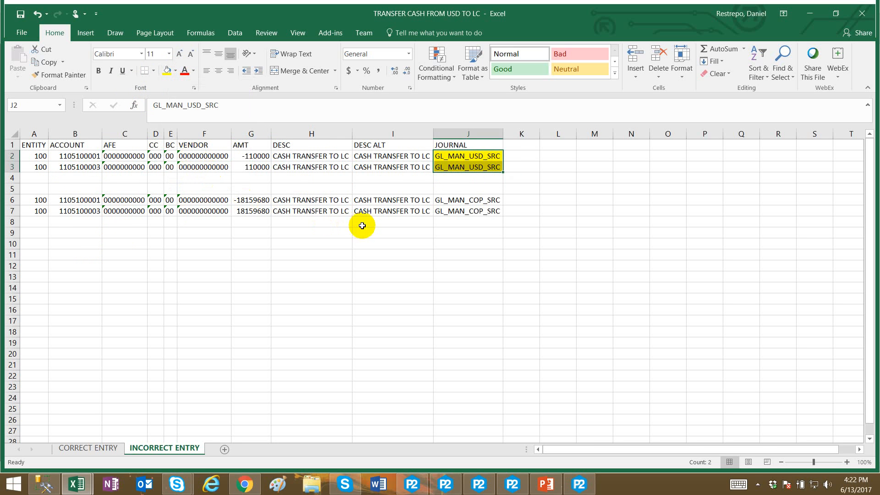
{"action": "left_click", "coordinate": [363, 229]}
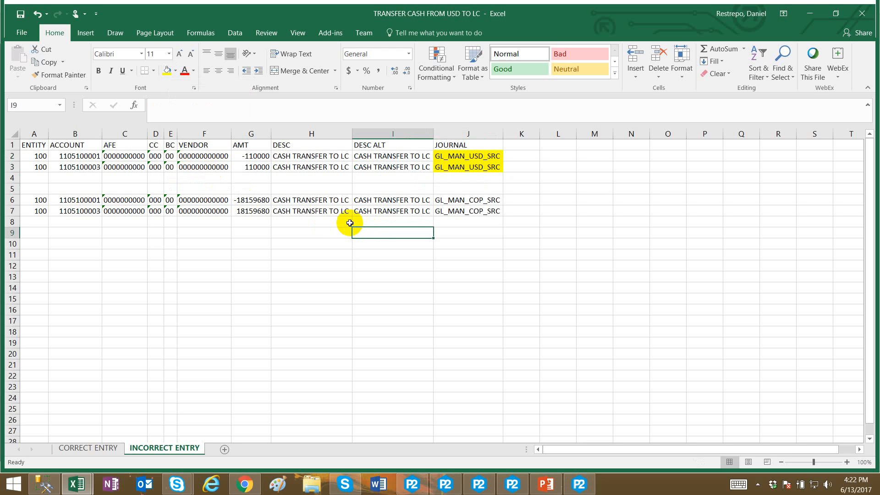
{"action": "left_click", "coordinate": [77, 168]}
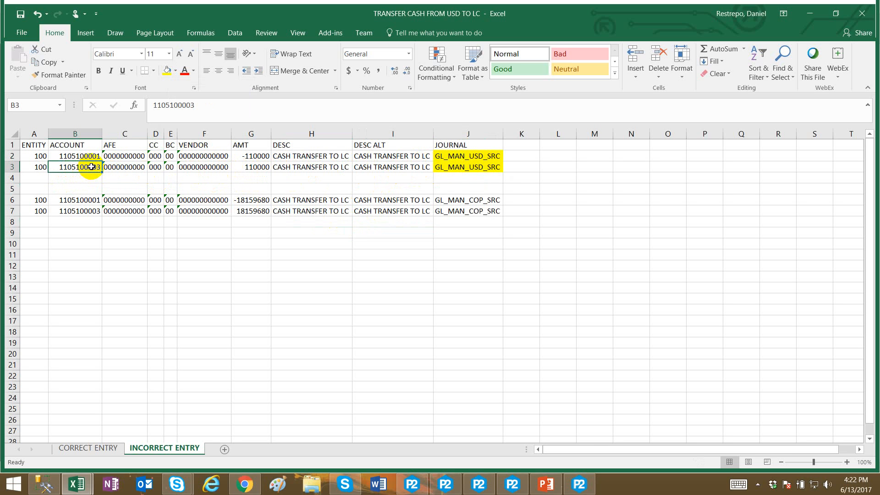
Highlight the JOURNAL cells of the COP entry rows (J6:J7) with the same yellow fill.
{"action": "left_click_drag", "start_coordinate": [491, 155], "coordinate": [483, 166]}
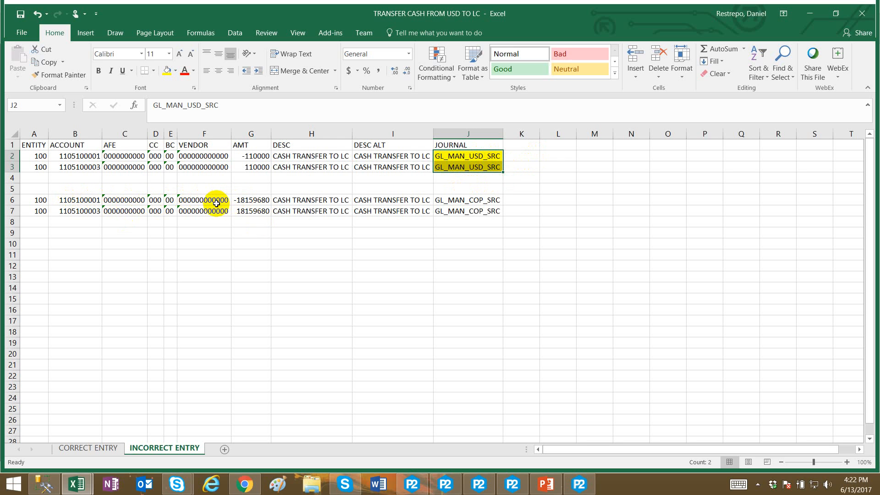
{"action": "left_click", "coordinate": [481, 202]}
{"action": "left_click_drag", "start_coordinate": [481, 202], "coordinate": [481, 211]}
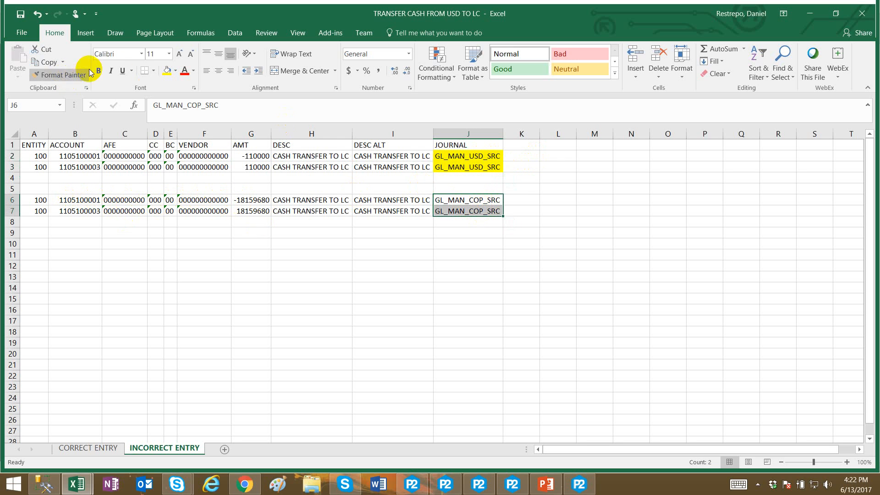
{"action": "left_click", "coordinate": [166, 72]}
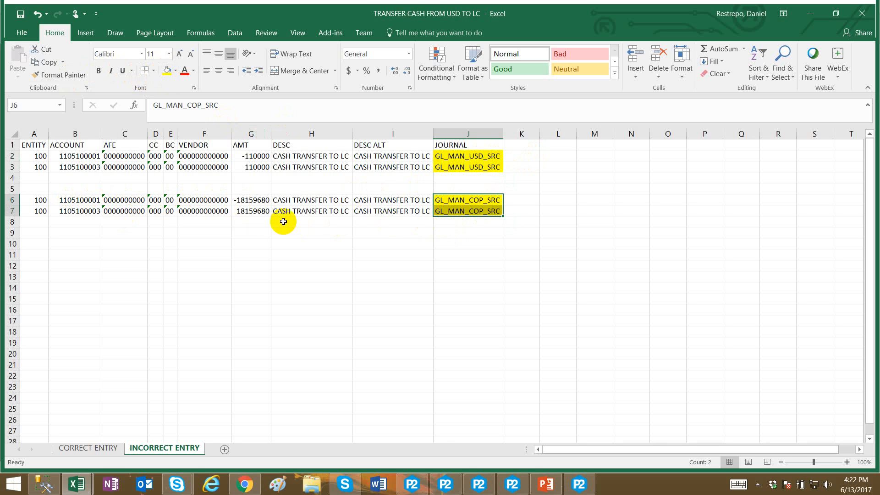
Examine the account numbers and amounts of the COP entry rows on the INCORRECT ENTRY sheet.
{"action": "left_click", "coordinate": [81, 201]}
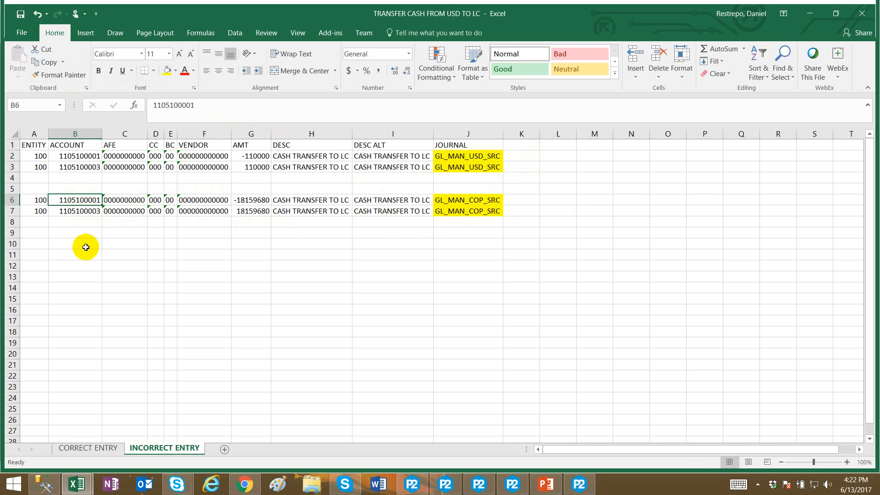
{"action": "left_click", "coordinate": [75, 212]}
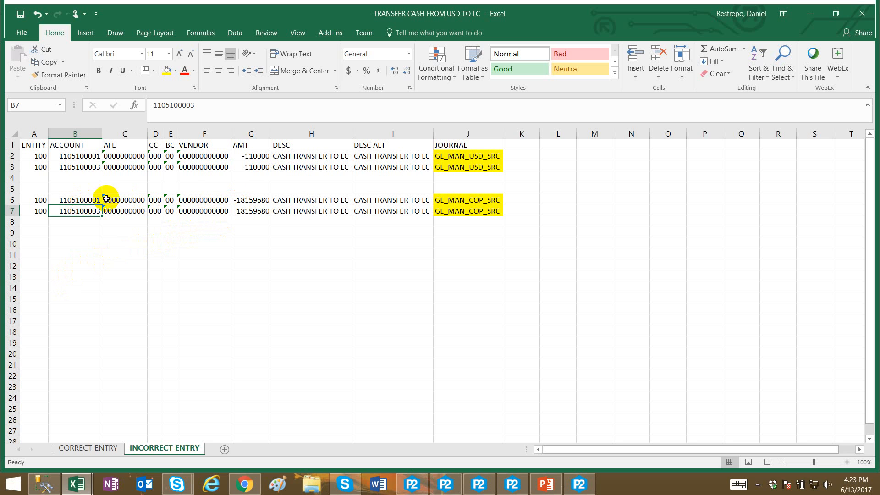
{"action": "left_click", "coordinate": [251, 211]}
{"action": "left_click", "coordinate": [78, 211]}
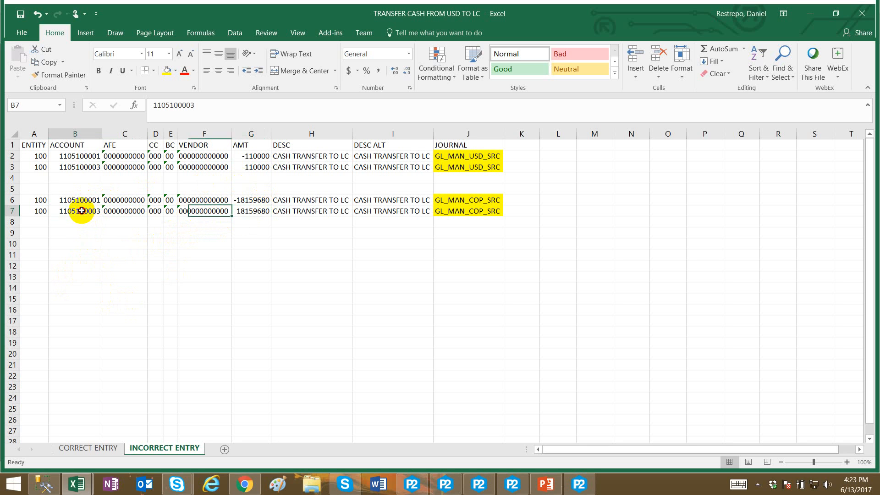
{"action": "left_click", "coordinate": [105, 269]}
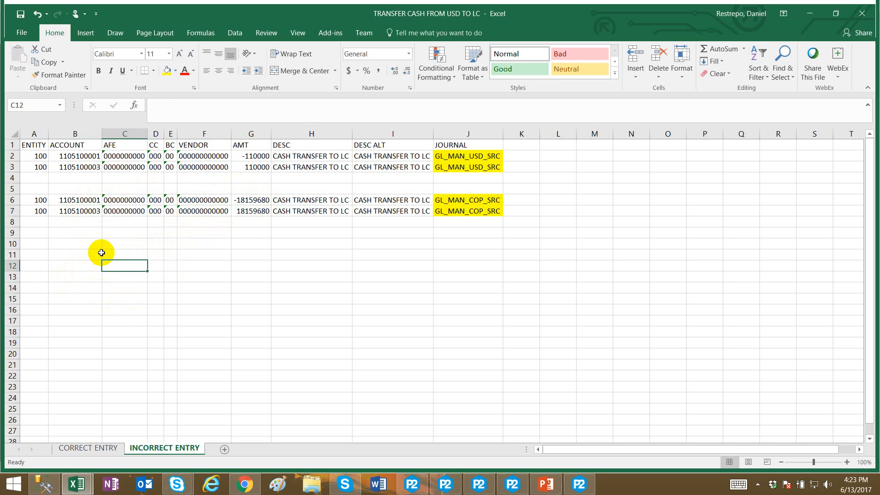
{"action": "left_click", "coordinate": [252, 201]}
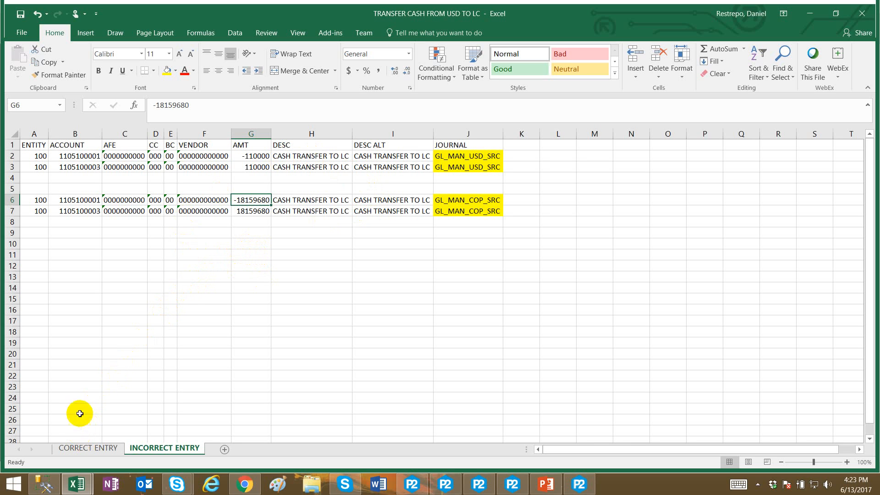
Switch to the CORRECT ENTRY sheet and review the journal names and accounts of the USD entry.
{"action": "left_click", "coordinate": [87, 448]}
{"action": "left_click", "coordinate": [207, 260]}
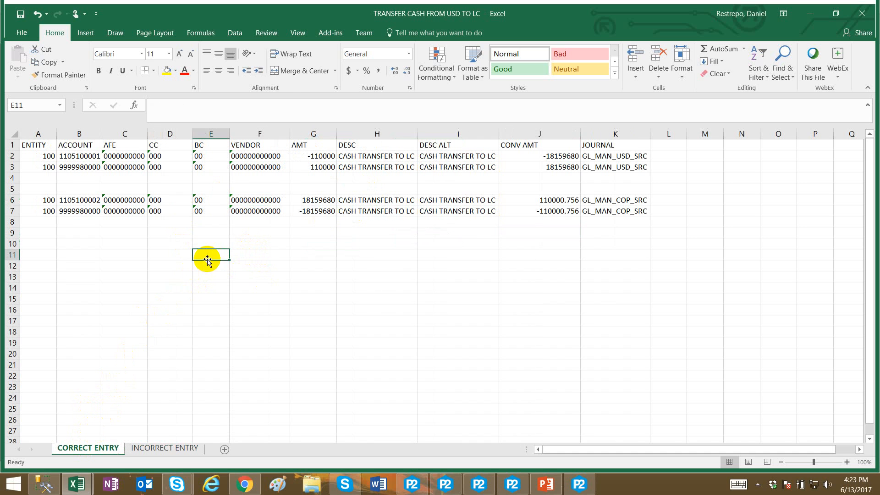
{"action": "left_click", "coordinate": [614, 159]}
{"action": "left_click_drag", "start_coordinate": [613, 159], "coordinate": [613, 168]}
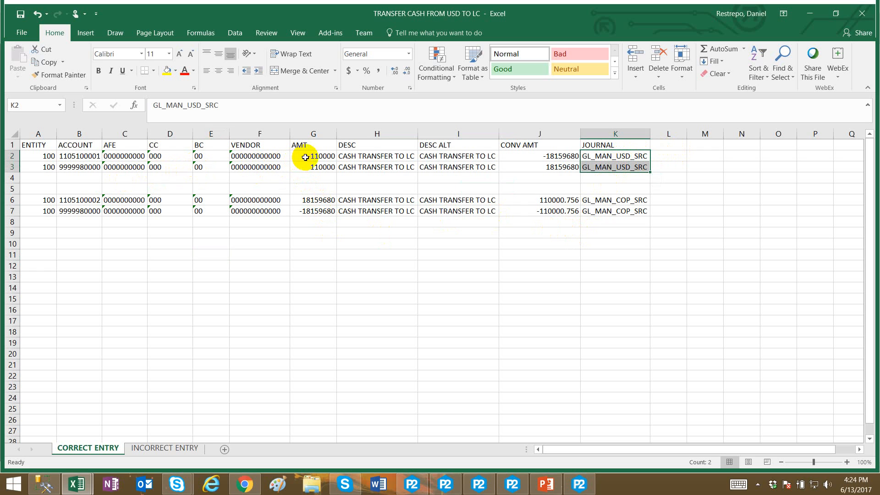
{"action": "left_click", "coordinate": [91, 159]}
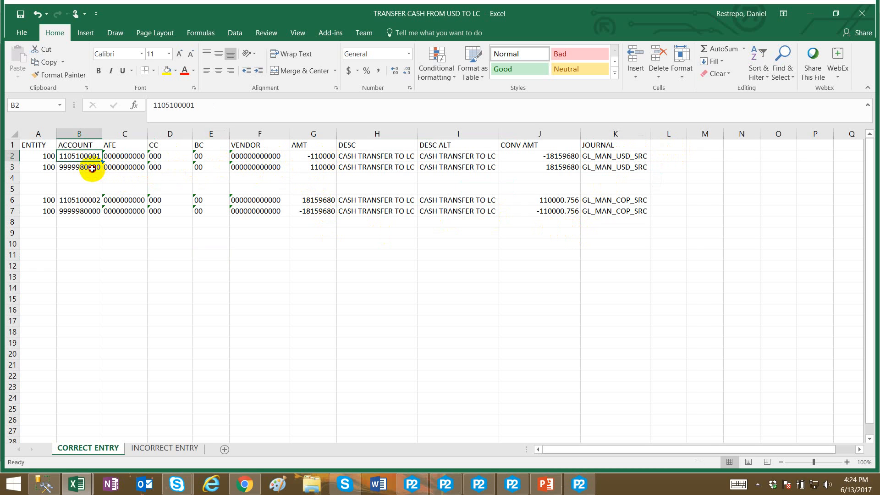
{"action": "left_click", "coordinate": [92, 168]}
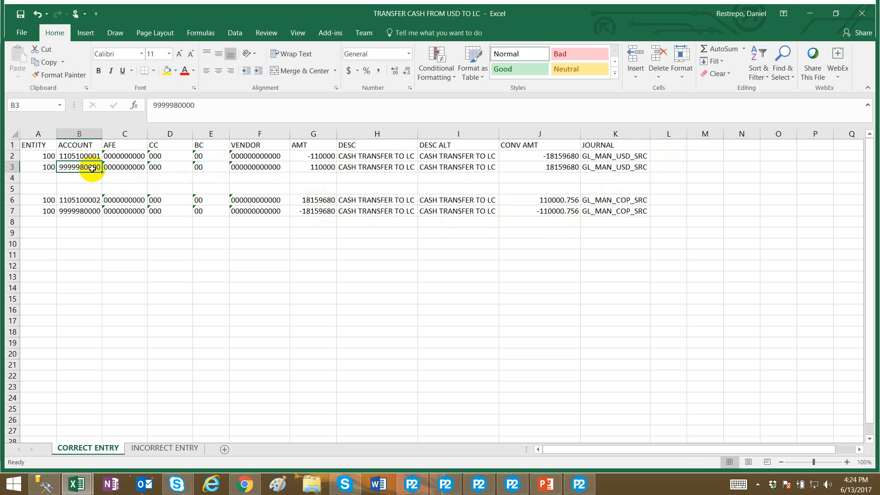
Examine the amounts, journals and accounts of the COP entry rows on the CORRECT ENTRY sheet.
{"action": "left_click", "coordinate": [319, 168]}
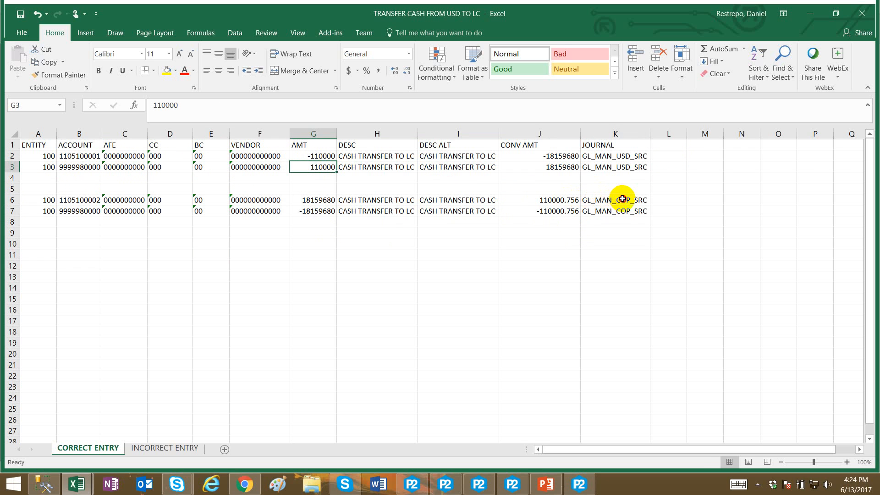
{"action": "left_click_drag", "start_coordinate": [623, 199], "coordinate": [621, 212]}
{"action": "left_click", "coordinate": [273, 229]}
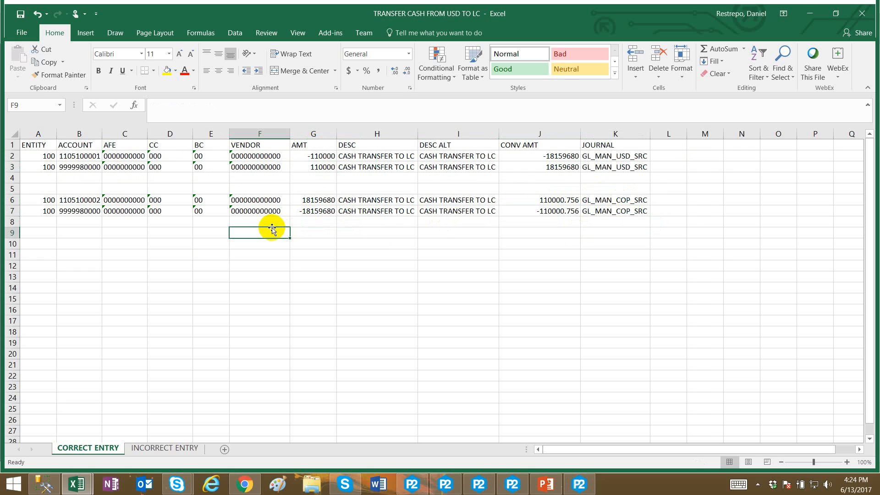
{"action": "left_click", "coordinate": [299, 212]}
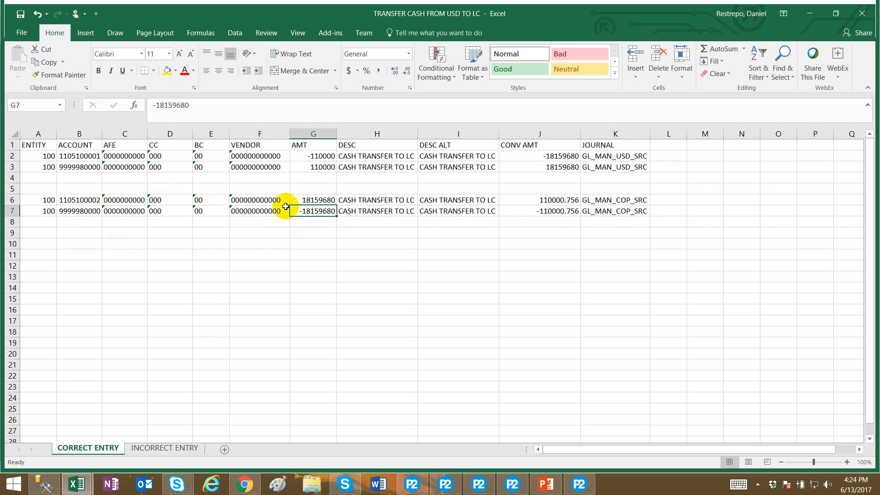
{"action": "left_click", "coordinate": [88, 203]}
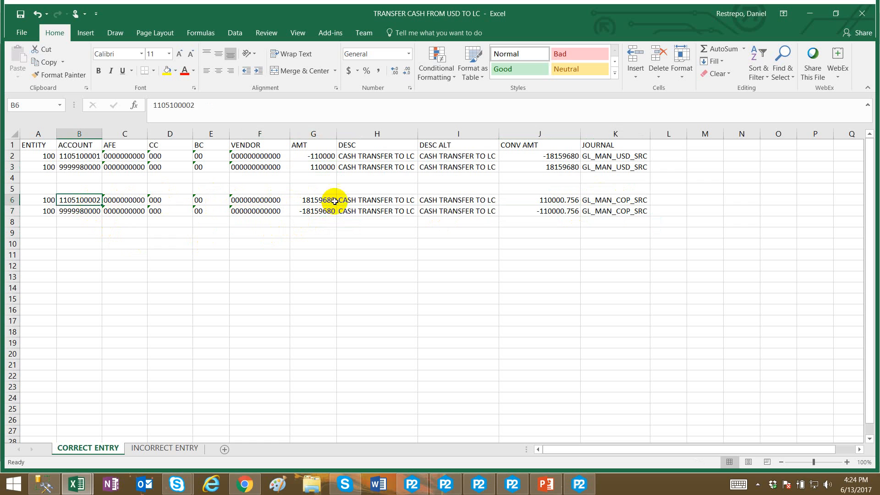
{"action": "left_click", "coordinate": [341, 200]}
{"action": "left_click", "coordinate": [315, 201]}
{"action": "left_click", "coordinate": [316, 212]}
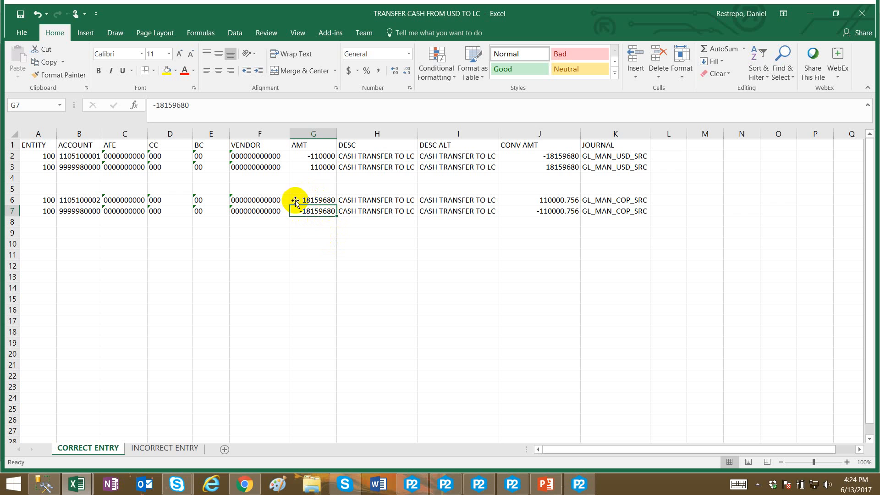
Review the accounts, CONV AMT values and amounts of both entries on the CORRECT ENTRY sheet.
{"action": "left_click", "coordinate": [309, 232]}
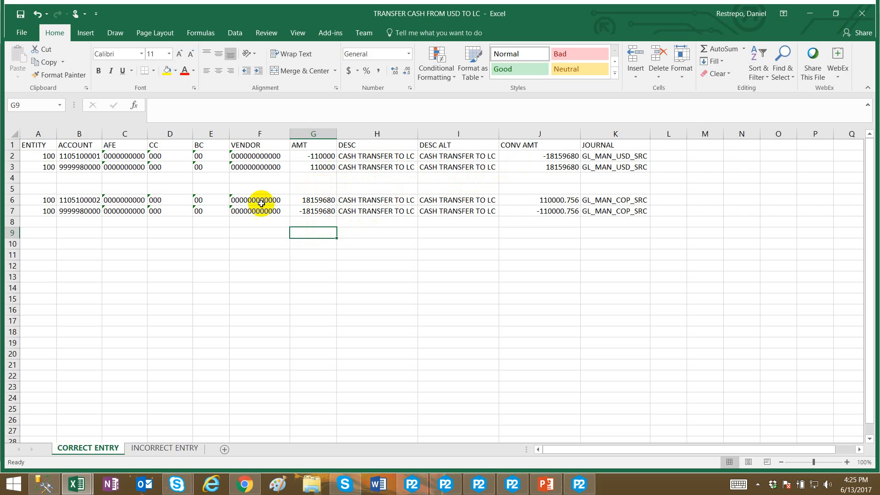
{"action": "left_click", "coordinate": [84, 169]}
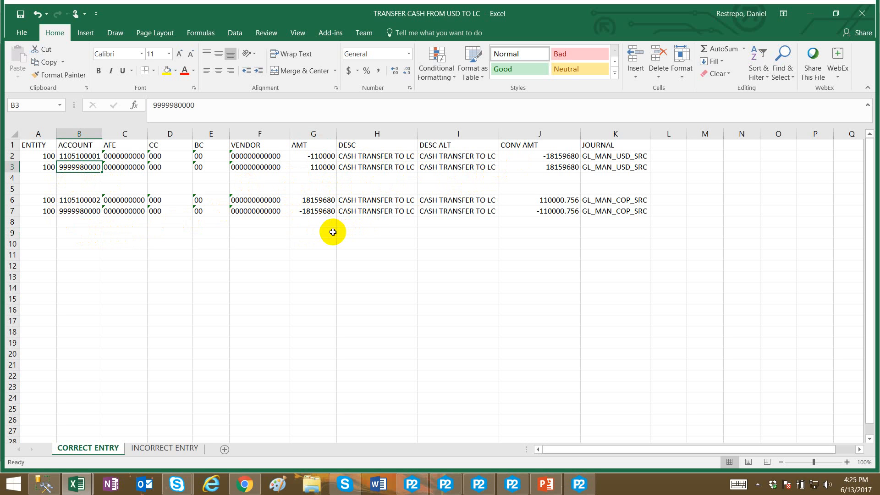
{"action": "left_click", "coordinate": [287, 274]}
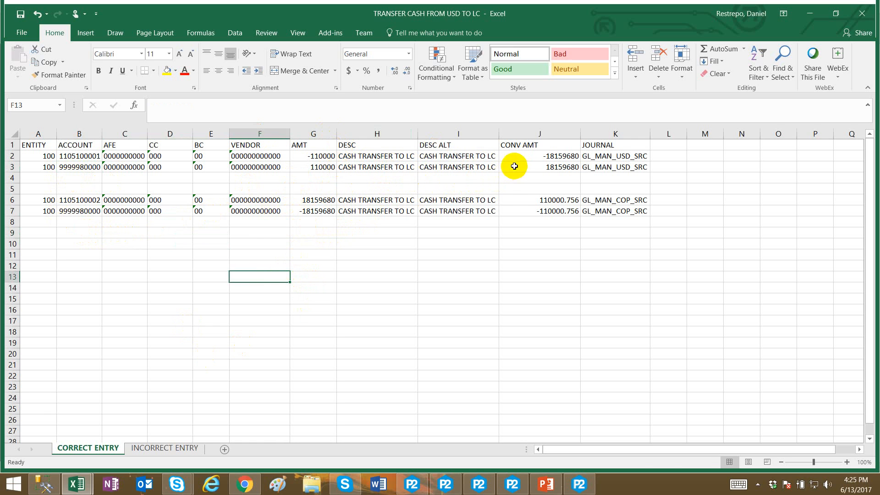
{"action": "left_click_drag", "start_coordinate": [516, 157], "coordinate": [518, 169]}
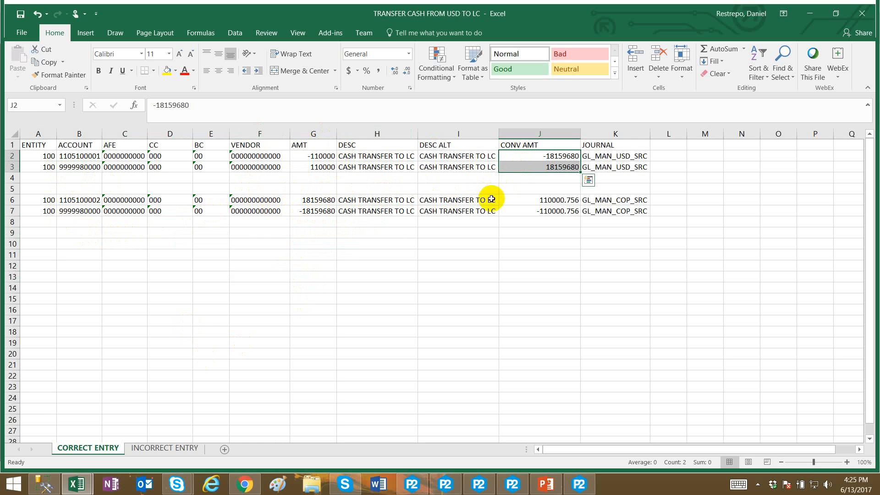
{"action": "left_click_drag", "start_coordinate": [546, 198], "coordinate": [546, 211]}
{"action": "left_click", "coordinate": [458, 242]}
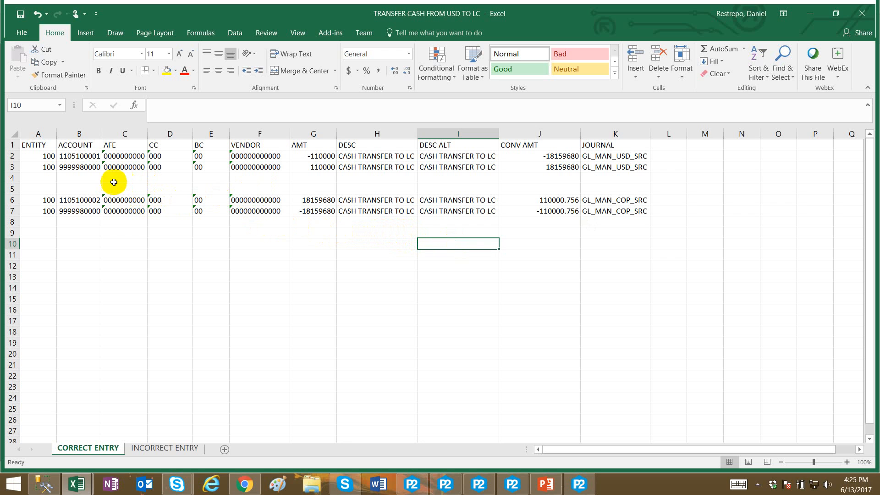
{"action": "left_click", "coordinate": [308, 156]}
{"action": "left_click", "coordinate": [90, 157]}
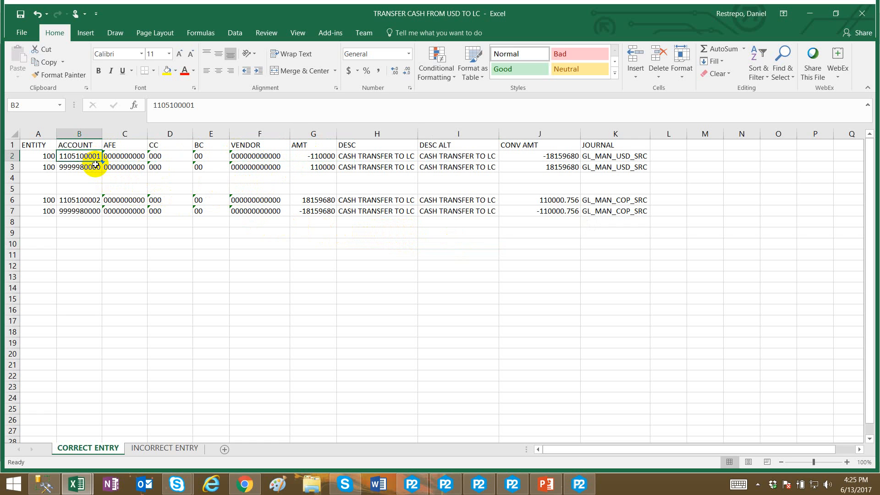
Remove the decimals from the first COP row's CONV AMT on the CORRECT ENTRY sheet, making it 110000.
{"action": "left_click", "coordinate": [311, 166]}
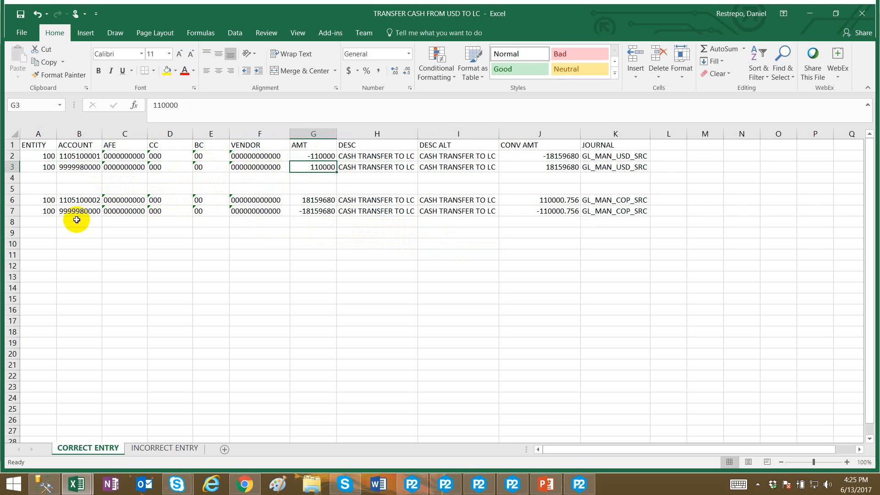
{"action": "left_click", "coordinate": [81, 201]}
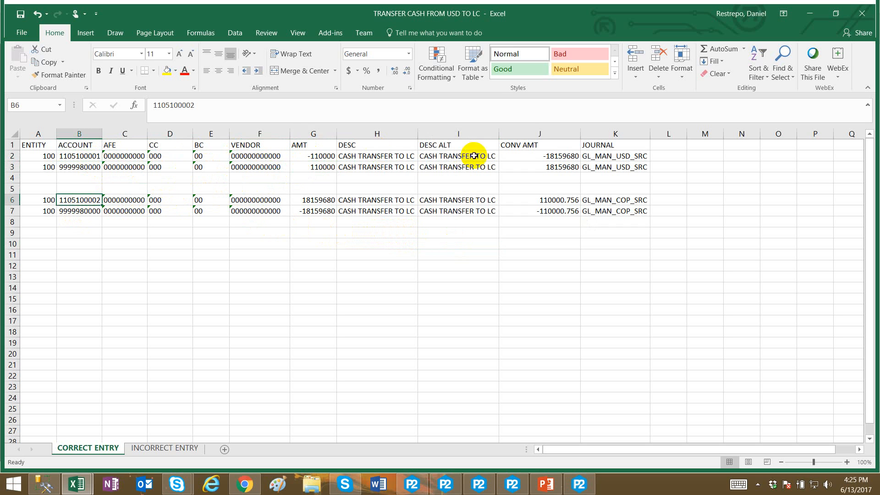
{"action": "left_click", "coordinate": [557, 202]}
{"action": "double_click", "coordinate": [567, 200]}
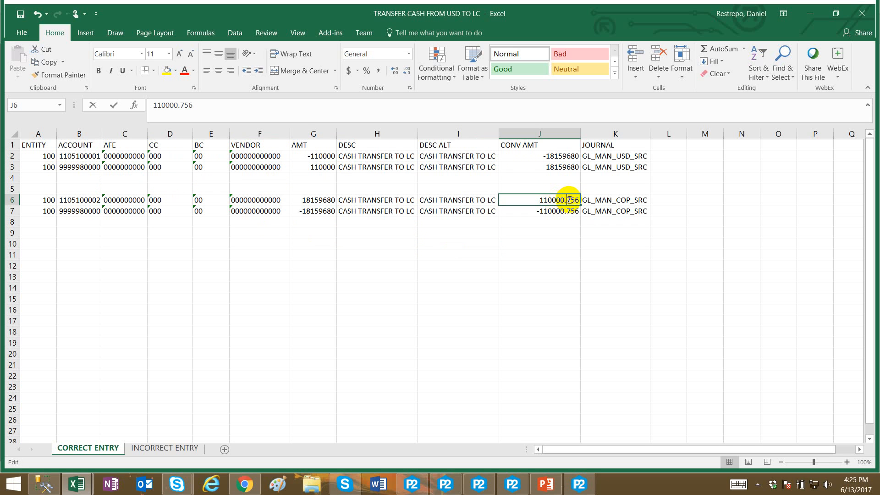
{"action": "left_click_drag", "start_coordinate": [565, 199], "coordinate": [579, 199]}
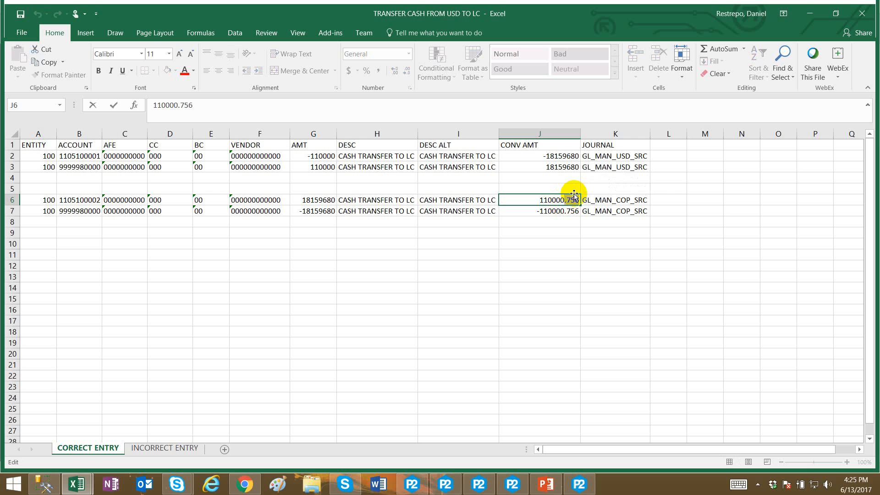
{"action": "key", "text": "BackSpace"}
{"action": "key", "text": "ctrl+Return"}
Set the second COP row's CONV AMT to -110000 by removing its decimals.
{"action": "left_click", "coordinate": [573, 211]}
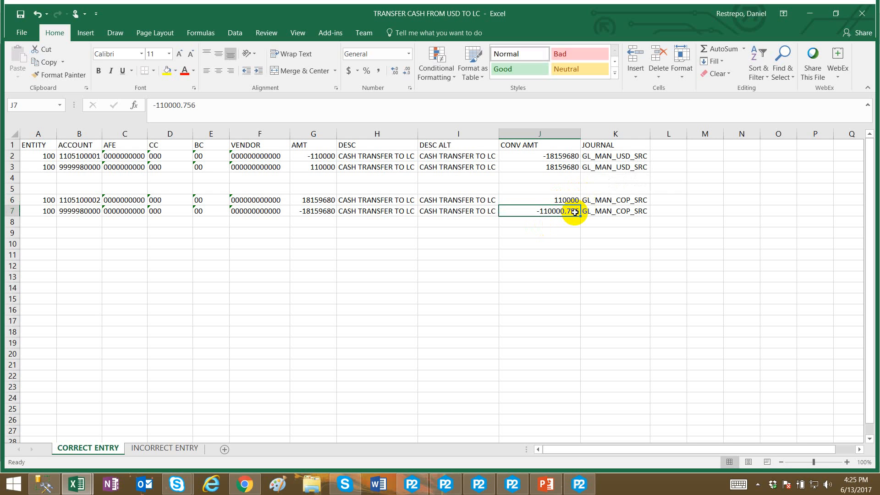
{"action": "double_click", "coordinate": [571, 212]}
{"action": "left_click_drag", "start_coordinate": [564, 212], "coordinate": [617, 212]}
{"action": "key", "text": "BackSpace"}
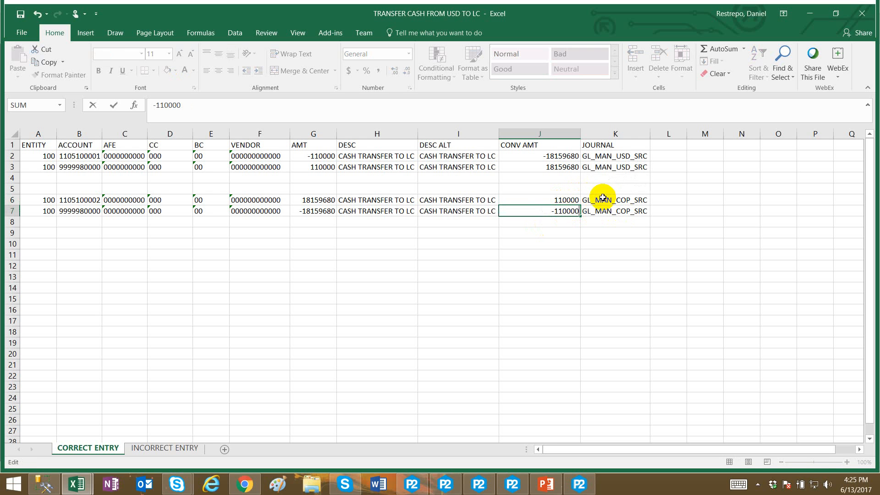
{"action": "key", "text": "Return"}
{"action": "key", "text": "Return"}
{"action": "left_click", "coordinate": [566, 199]}
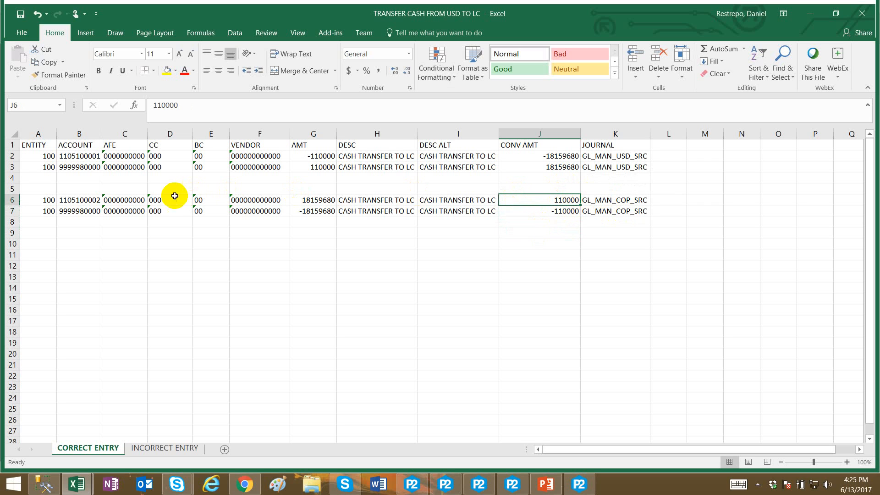
Compare the accounts and amounts on the CORRECT ENTRY sheet against the INCORRECT ENTRY sheet.
{"action": "left_click", "coordinate": [88, 202]}
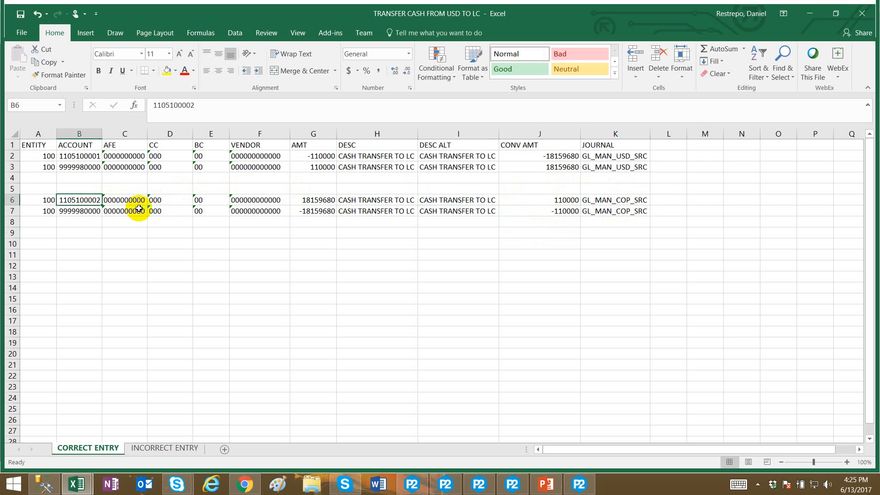
{"action": "left_click", "coordinate": [315, 201]}
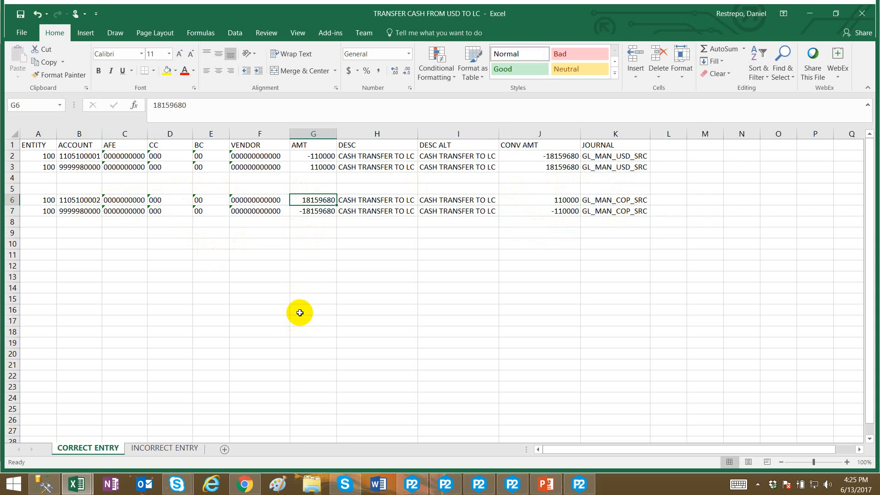
{"action": "left_click", "coordinate": [87, 200]}
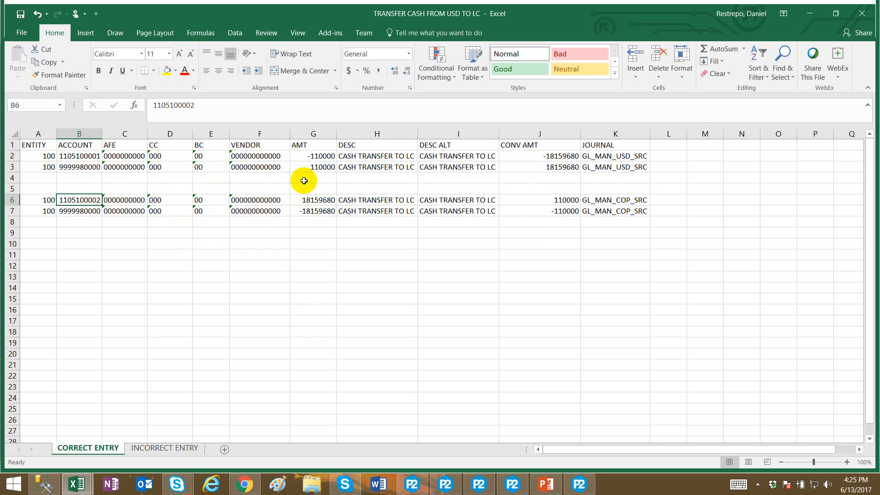
{"action": "left_click", "coordinate": [312, 156]}
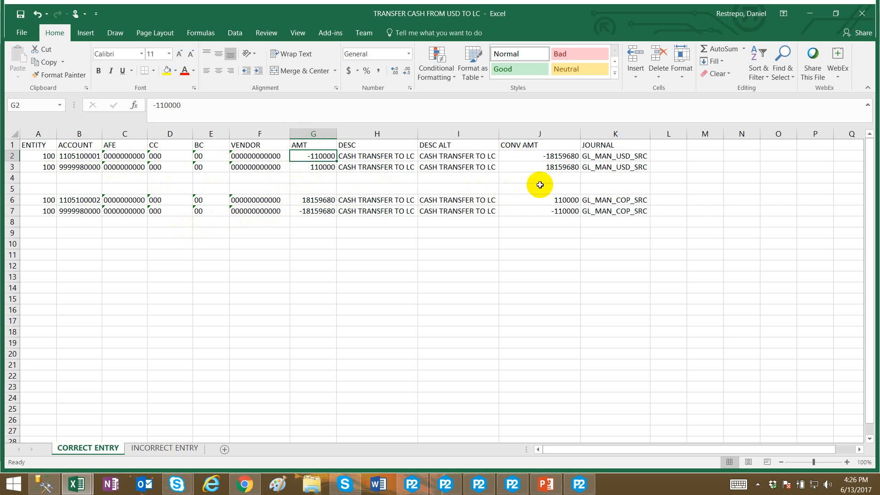
{"action": "left_click", "coordinate": [546, 155]}
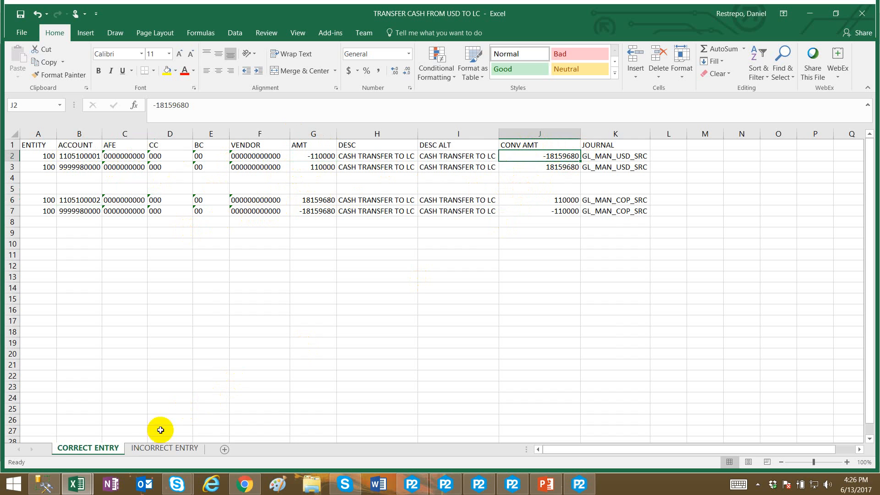
{"action": "left_click", "coordinate": [147, 448]}
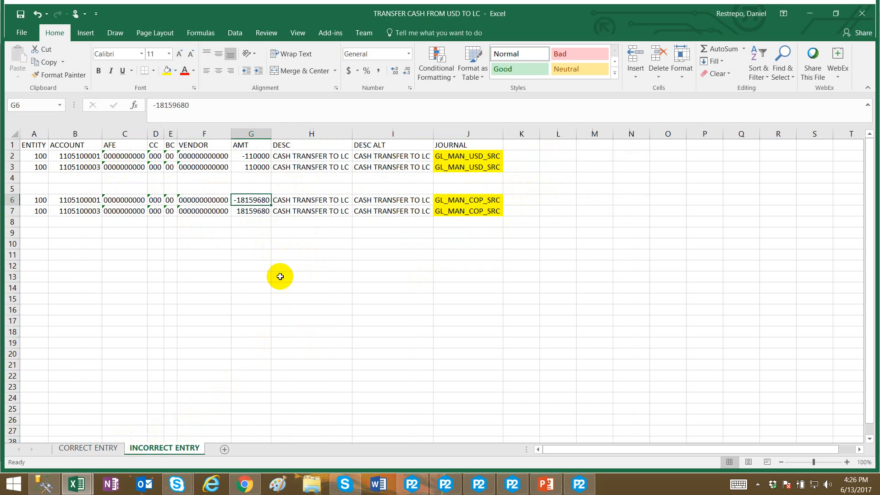
{"action": "left_click", "coordinate": [115, 447]}
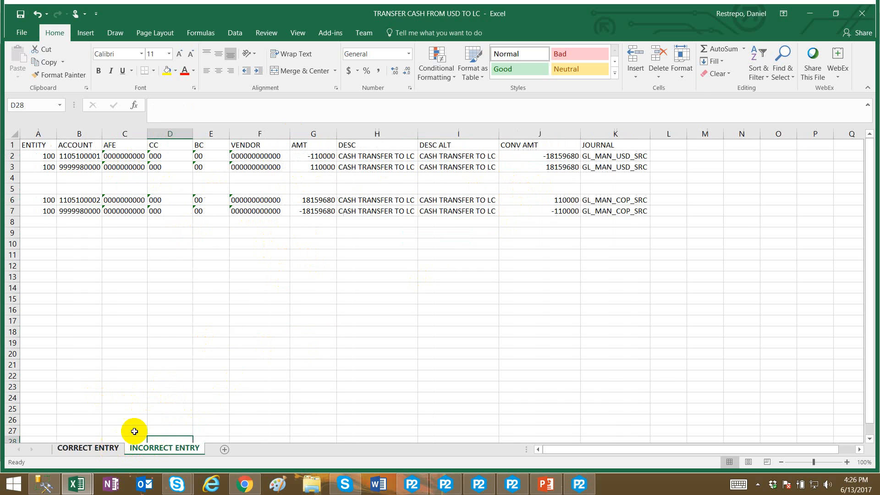
{"action": "left_click", "coordinate": [566, 156]}
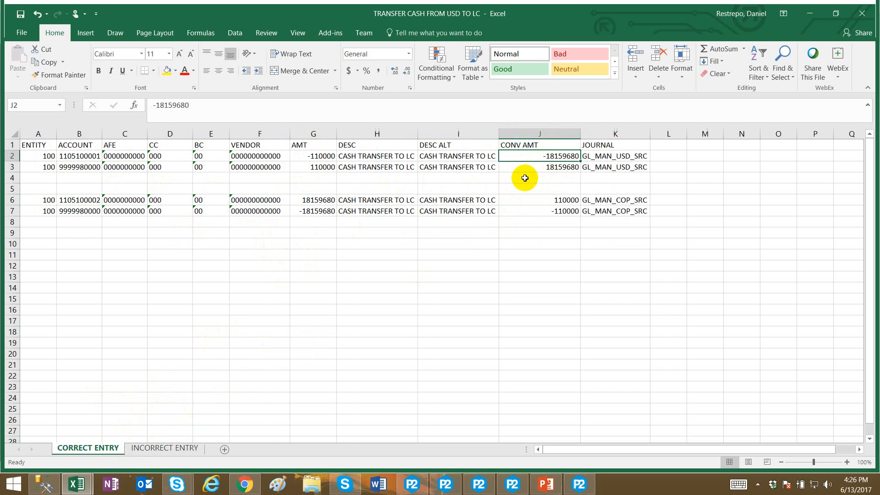
{"action": "left_click", "coordinate": [75, 156]}
{"action": "left_click", "coordinate": [79, 200]}
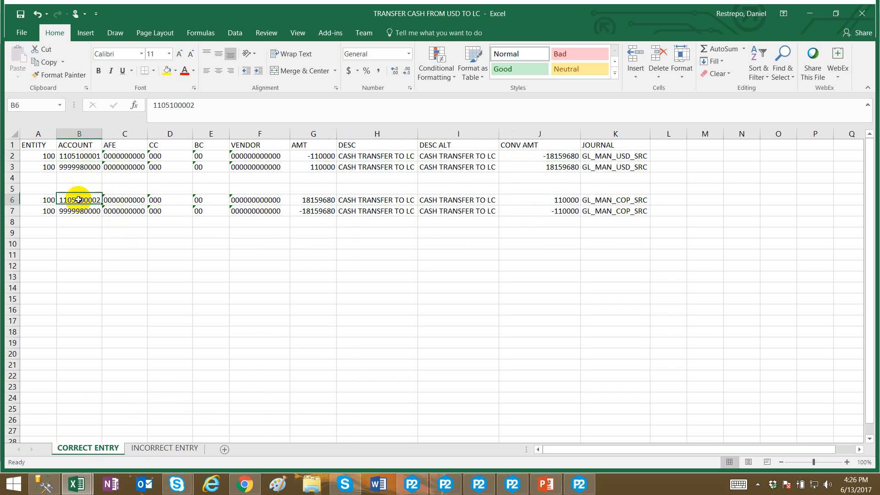
{"action": "left_click", "coordinate": [79, 157]}
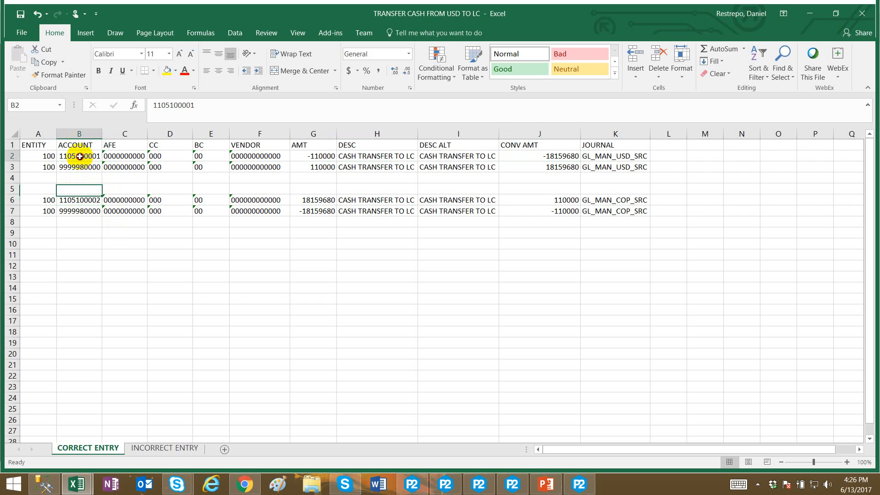
{"action": "left_click", "coordinate": [85, 203]}
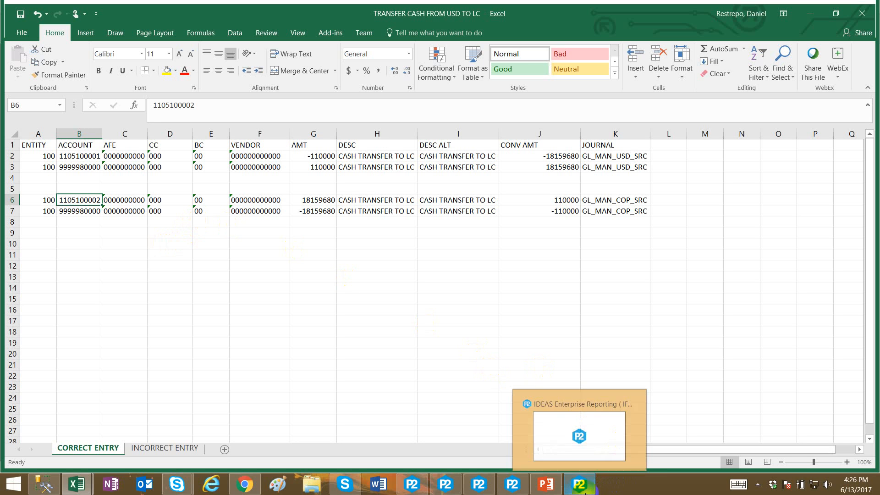
Open the IDEAS Spreadsheet Link journal entry form and set the import range to rows 2 to 3.
{"action": "mouse_move", "coordinate": [516, 486]}
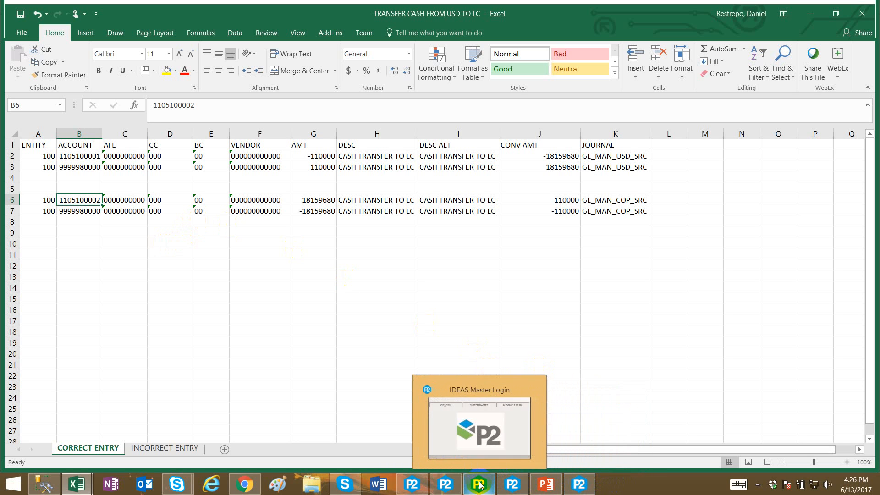
{"action": "left_click", "coordinate": [458, 485]}
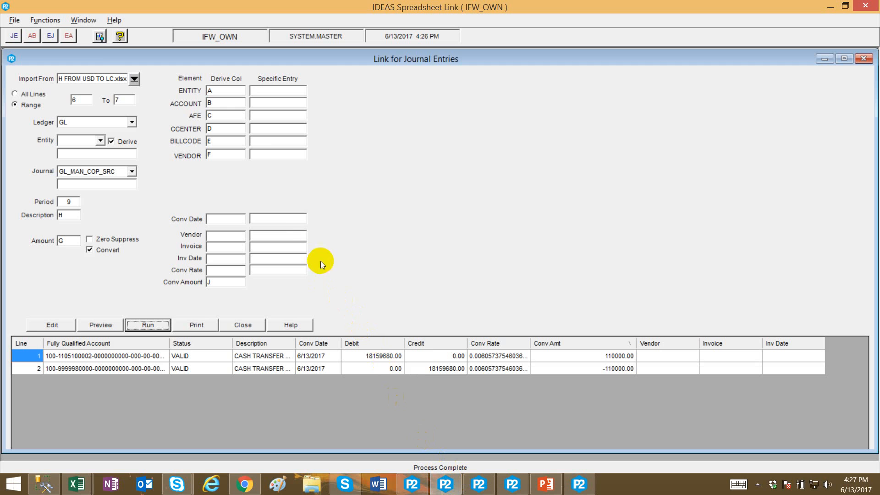
{"action": "left_click", "coordinate": [106, 78]}
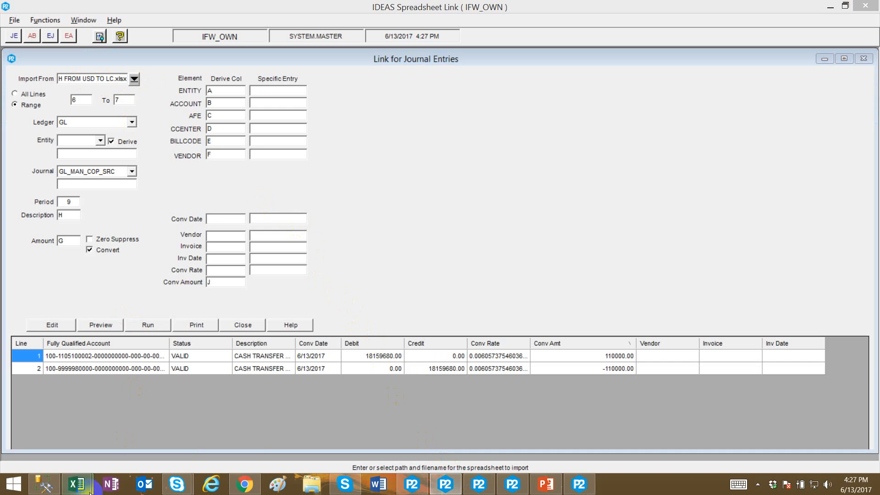
{"action": "mouse_move", "coordinate": [76, 484]}
{"action": "left_click", "coordinate": [101, 413]}
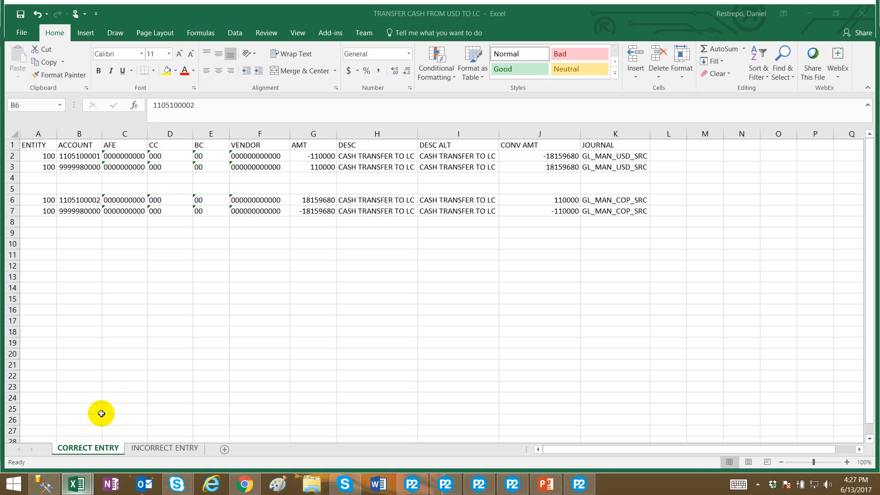
{"action": "left_click", "coordinate": [809, 13]}
{"action": "double_click", "coordinate": [79, 100]}
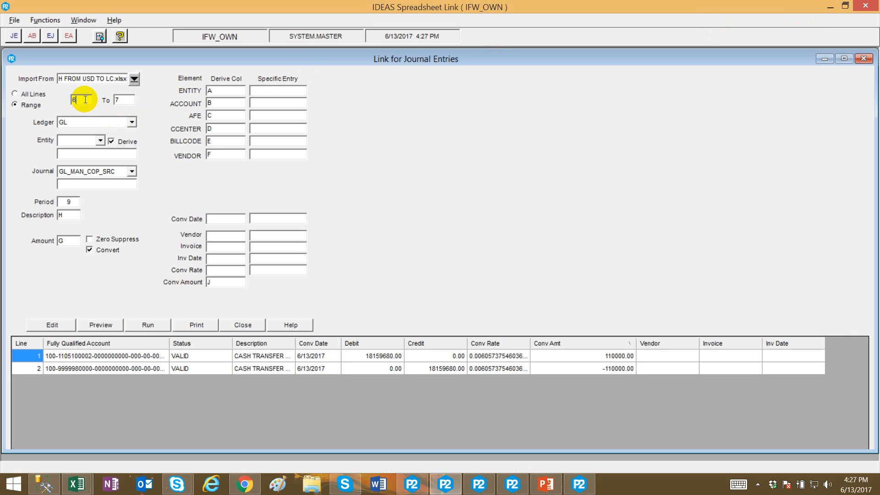
{"action": "type", "text": "2"}
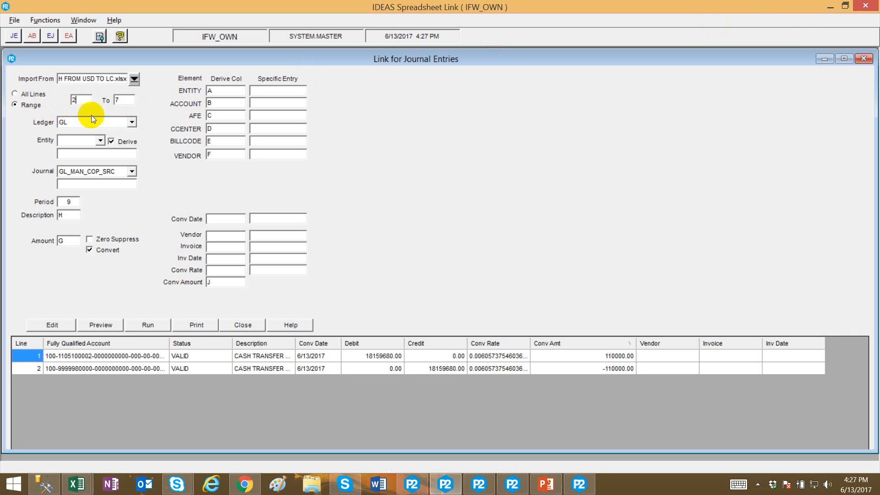
{"action": "double_click", "coordinate": [121, 100]}
{"action": "type", "text": "3"}
Choose GL_MAN_USD_SRC as the journal.
{"action": "left_click", "coordinate": [131, 171]}
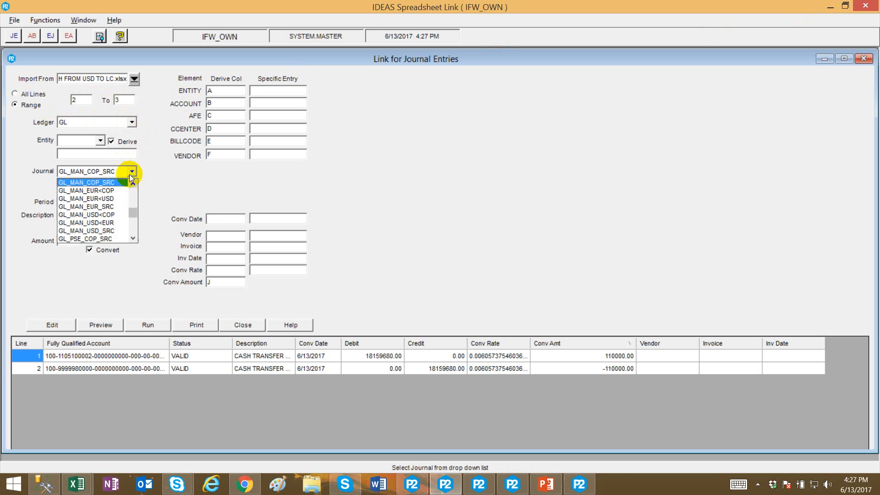
{"action": "scroll", "coordinate": [133, 186], "scroll_direction": "down", "scroll_amount": 2}
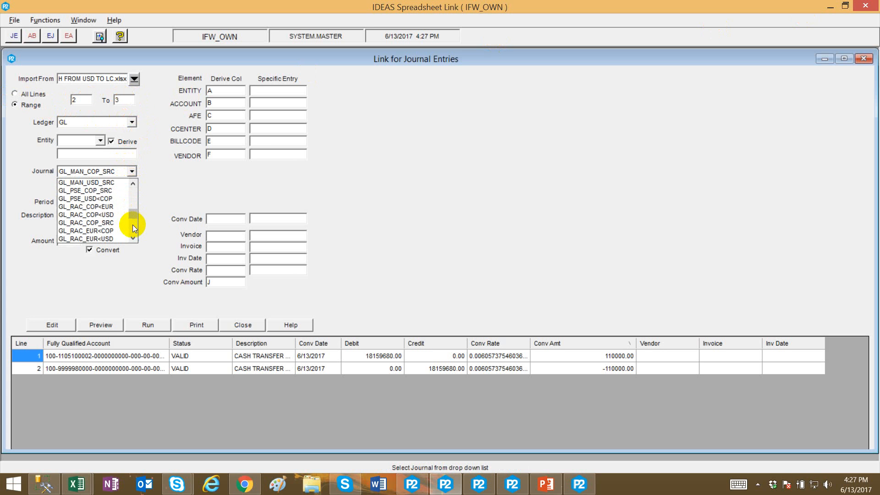
{"action": "left_click", "coordinate": [112, 183]}
Set the period to 10 and enable currency conversion.
{"action": "left_click", "coordinate": [61, 200]}
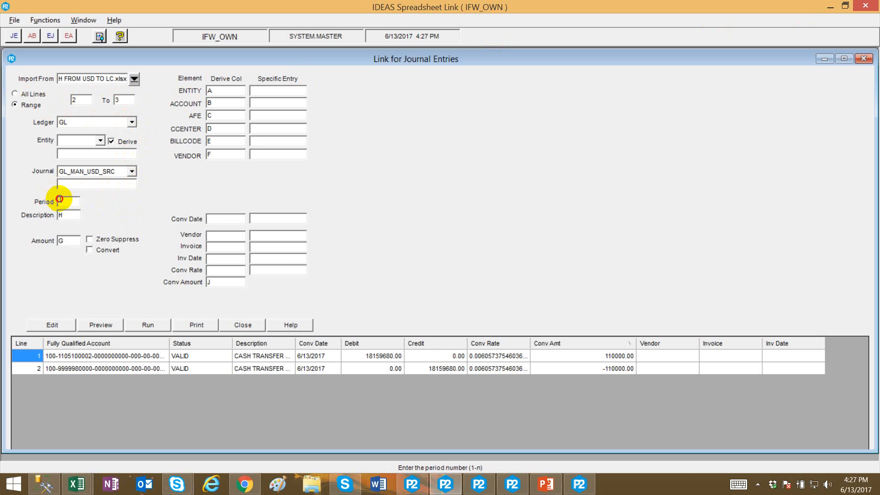
{"action": "type", "text": "10"}
{"action": "left_click", "coordinate": [96, 253]}
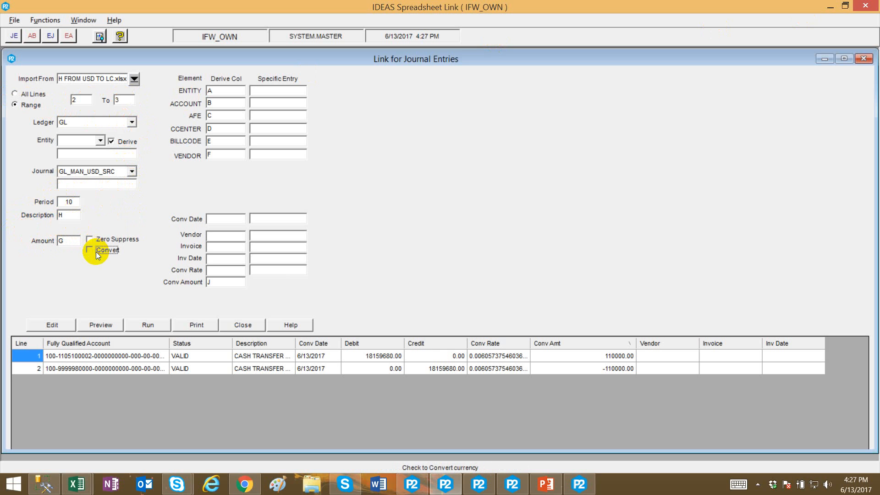
Preview the USD journal lines with conversion amounts taken from column J.
{"action": "left_click", "coordinate": [209, 283]}
{"action": "left_click", "coordinate": [100, 325]}
{"action": "left_click", "coordinate": [474, 287]}
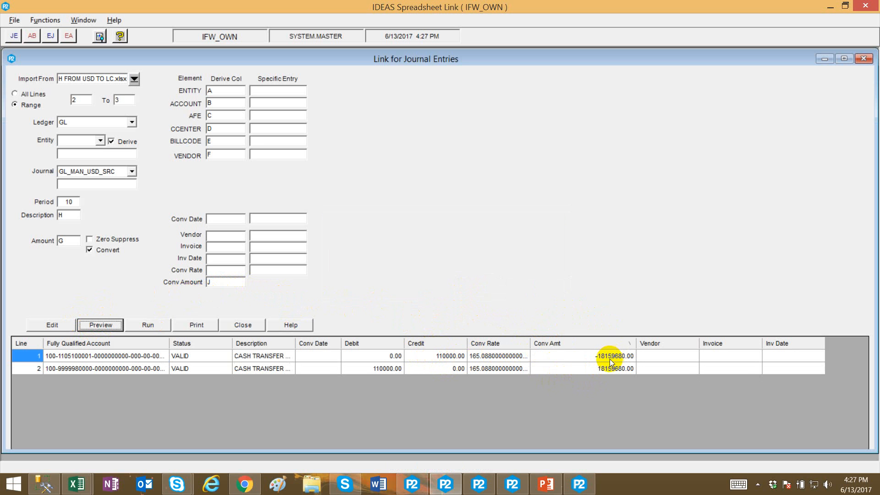
Run the link to import the USD entry rows, then close the linked batches report.
{"action": "mouse_move", "coordinate": [77, 483]}
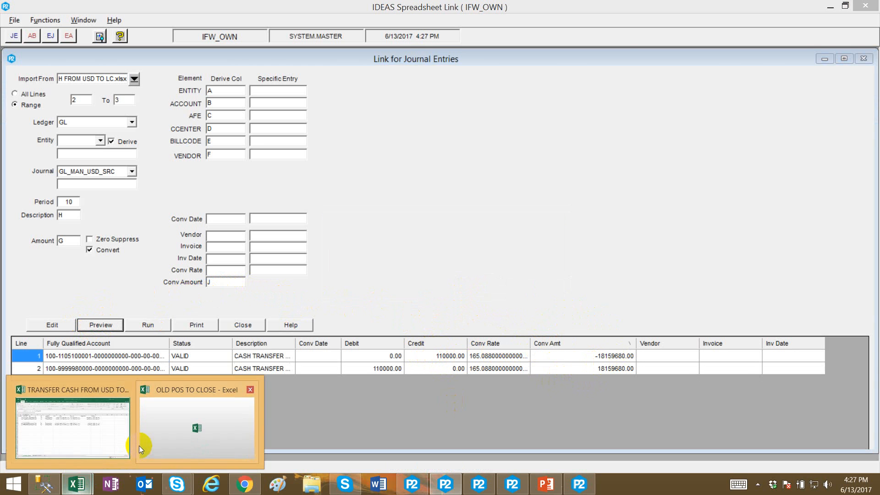
{"action": "left_click", "coordinate": [69, 417]}
{"action": "left_click", "coordinate": [545, 151]}
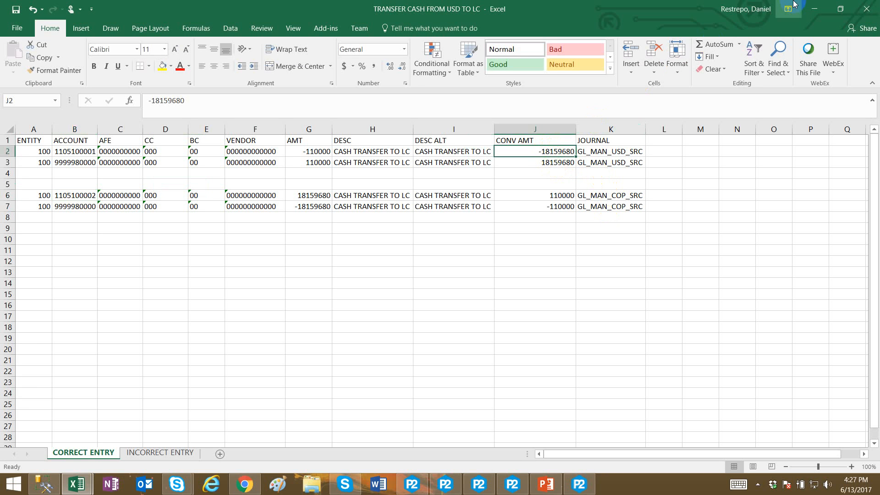
{"action": "left_click", "coordinate": [806, 9]}
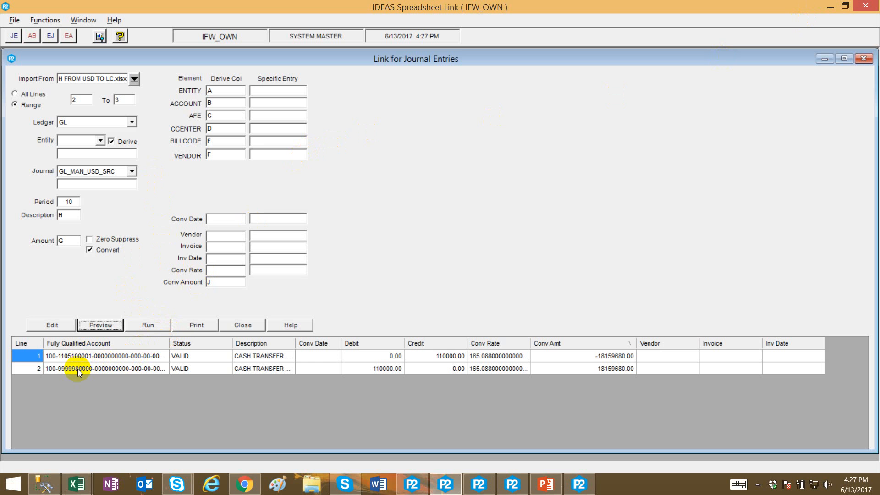
{"action": "left_click", "coordinate": [164, 326]}
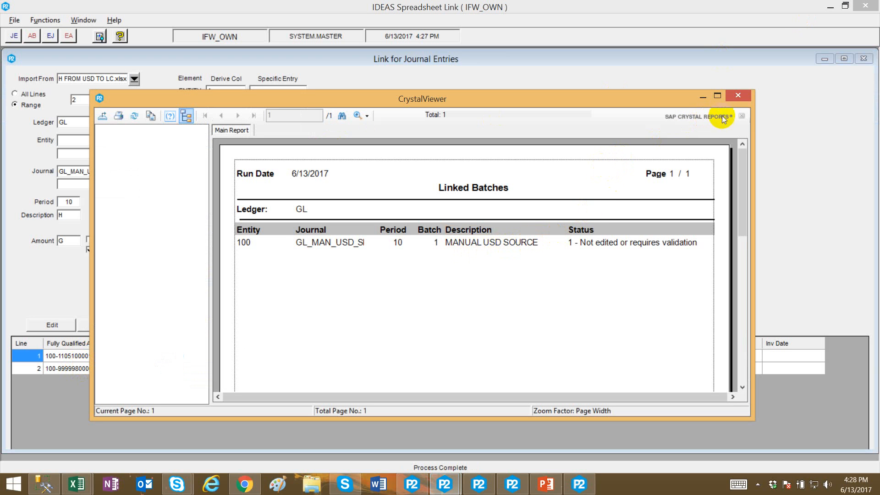
{"action": "left_click", "coordinate": [742, 95]}
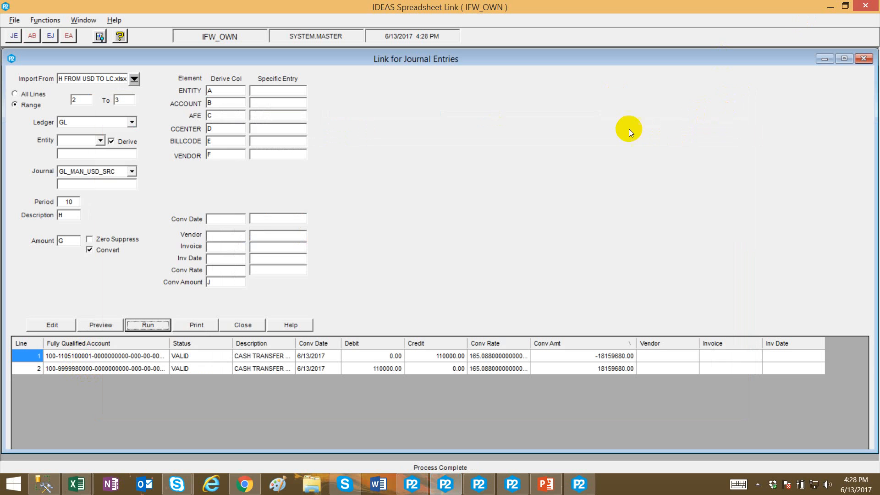
Switch the journal to GL_MAN_COP_SRC and set the period to 10.
{"action": "left_click", "coordinate": [129, 173]}
{"action": "scroll", "coordinate": [130, 184], "scroll_direction": "up", "scroll_amount": 2}
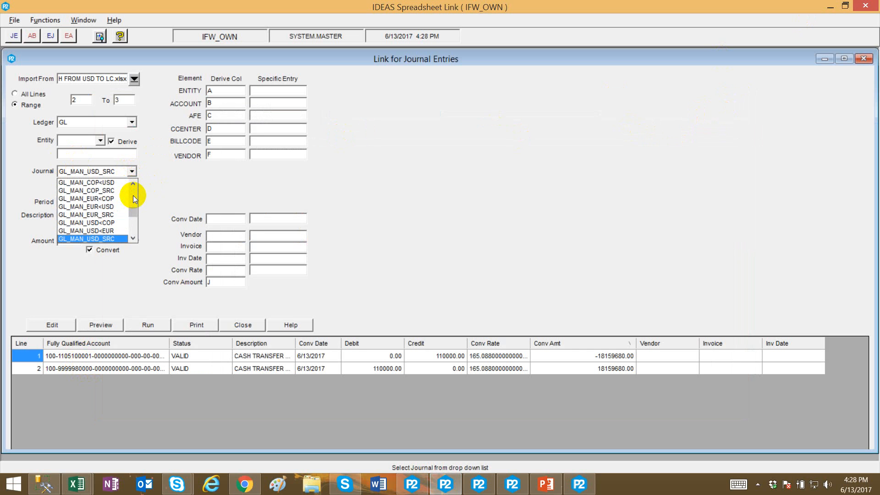
{"action": "left_click", "coordinate": [112, 190]}
{"action": "left_click", "coordinate": [68, 200]}
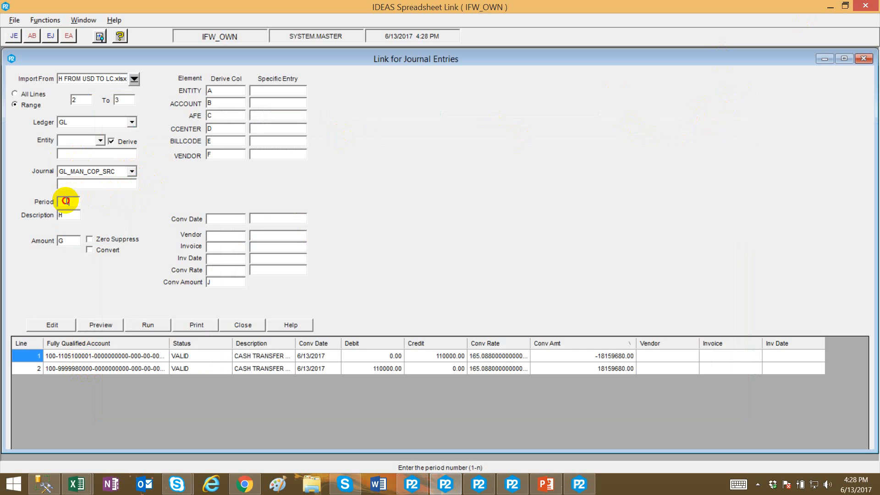
{"action": "type", "text": "10"}
{"action": "left_click", "coordinate": [62, 214]}
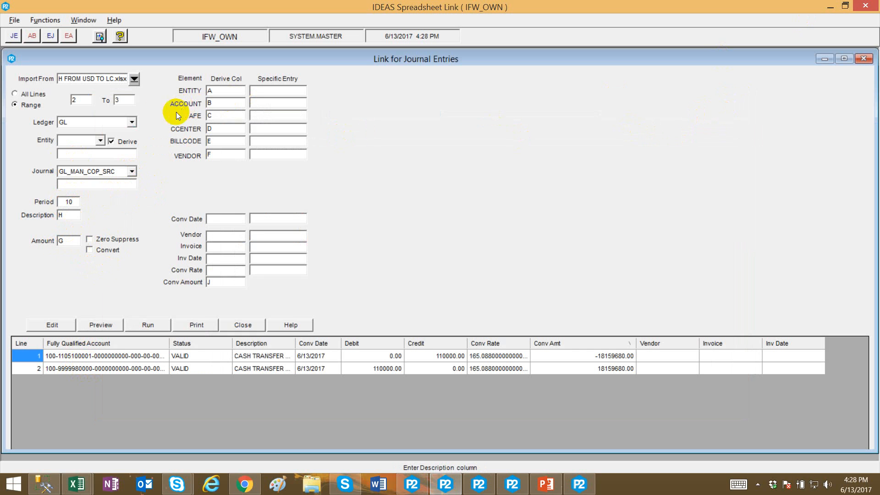
Set the import row range from 6 to 7.
{"action": "left_click", "coordinate": [83, 99]}
{"action": "type", "text": "6"}
{"action": "double_click", "coordinate": [118, 99]}
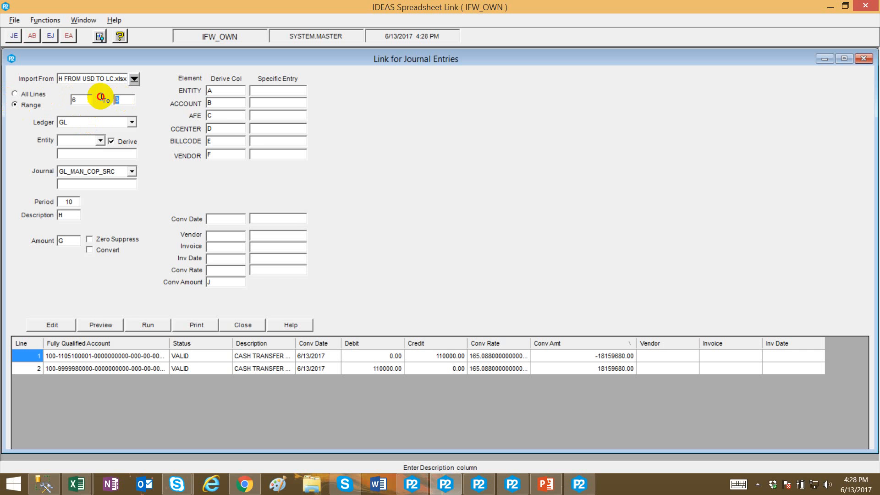
{"action": "type", "text": "7"}
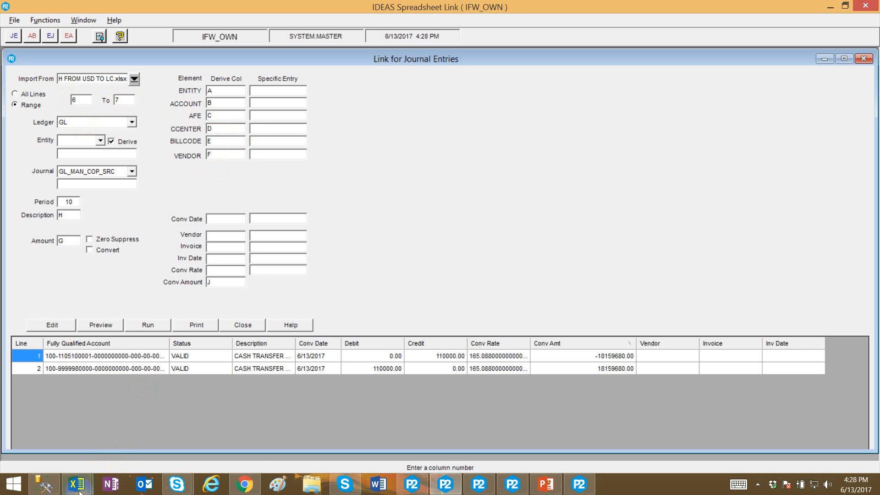
Check the COP entry rows 6 and 7 in the source spreadsheet.
{"action": "mouse_move", "coordinate": [78, 482]}
{"action": "left_click", "coordinate": [81, 439]}
{"action": "left_click", "coordinate": [50, 203]}
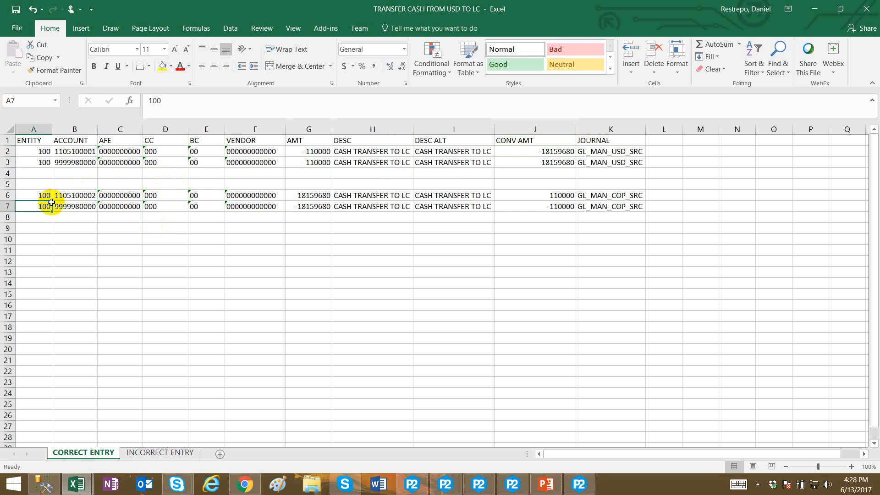
{"action": "left_click", "coordinate": [814, 9]}
Enable currency conversion and preview the COP journal lines with conversion amounts.
{"action": "left_click", "coordinate": [120, 325]}
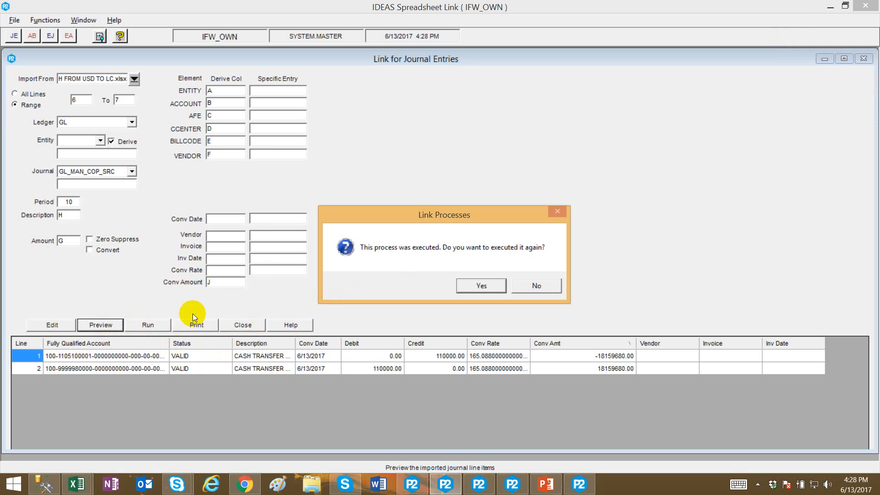
{"action": "left_click", "coordinate": [466, 285]}
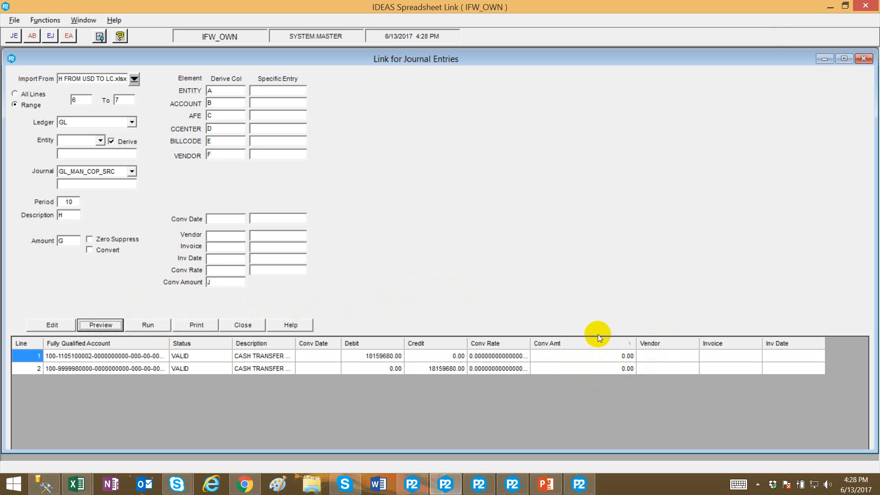
{"action": "left_click", "coordinate": [102, 250]}
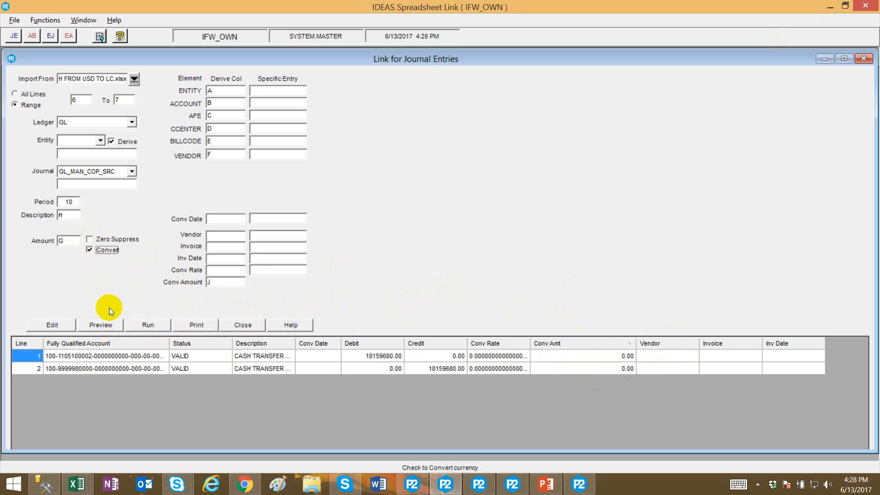
{"action": "left_click", "coordinate": [101, 326]}
{"action": "left_click", "coordinate": [470, 297]}
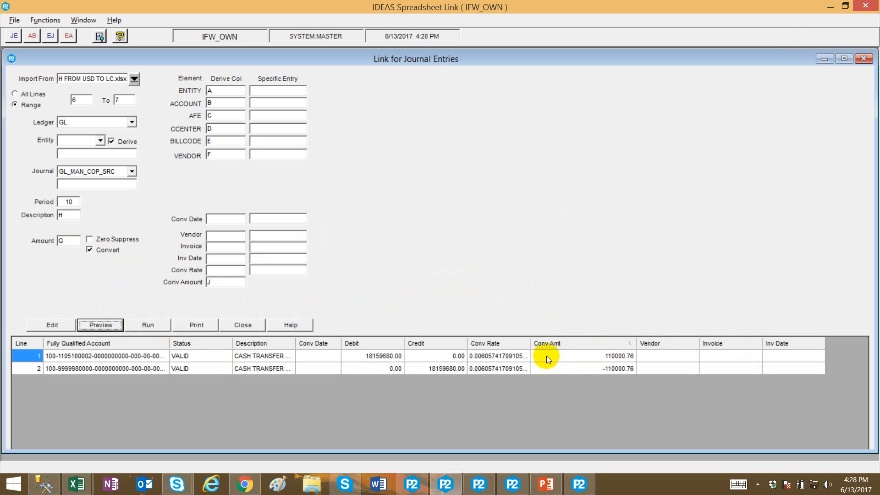
Inspect the COP conversion amounts in column J of the spreadsheet.
{"action": "mouse_move", "coordinate": [77, 483]}
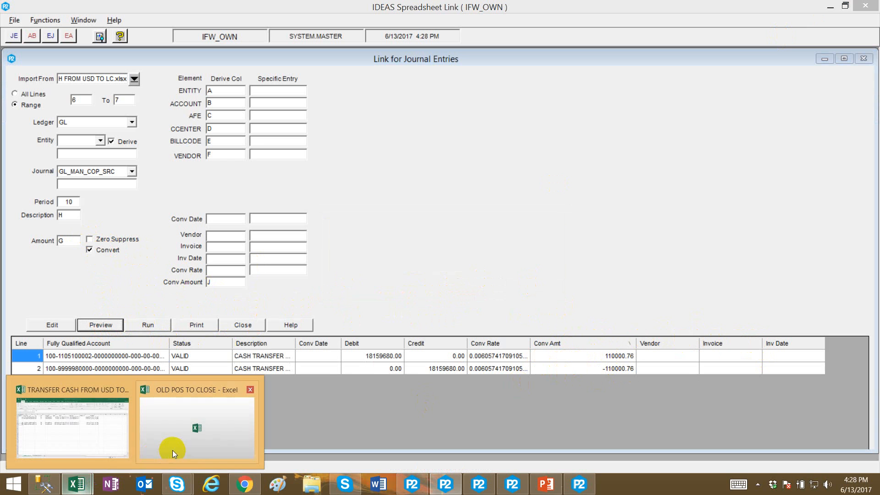
{"action": "left_click", "coordinate": [86, 439]}
{"action": "left_click", "coordinate": [578, 207]}
{"action": "left_click", "coordinate": [550, 196]}
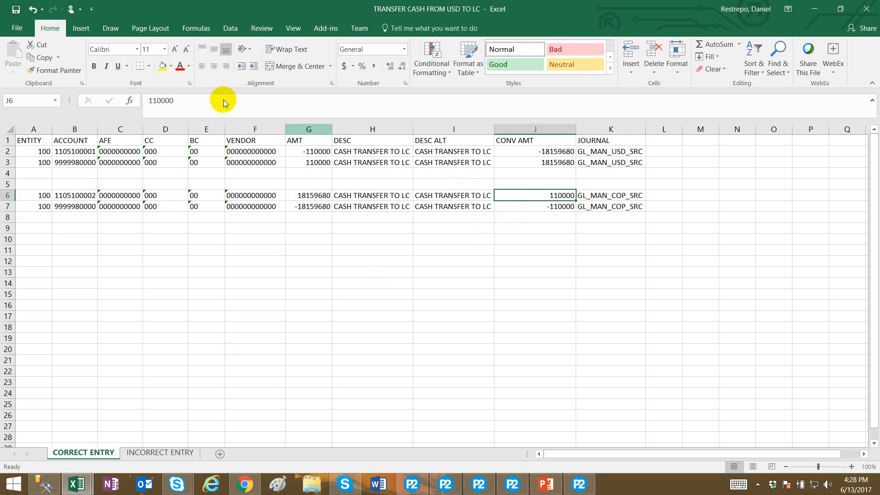
{"action": "key", "text": "alt+Tab"}
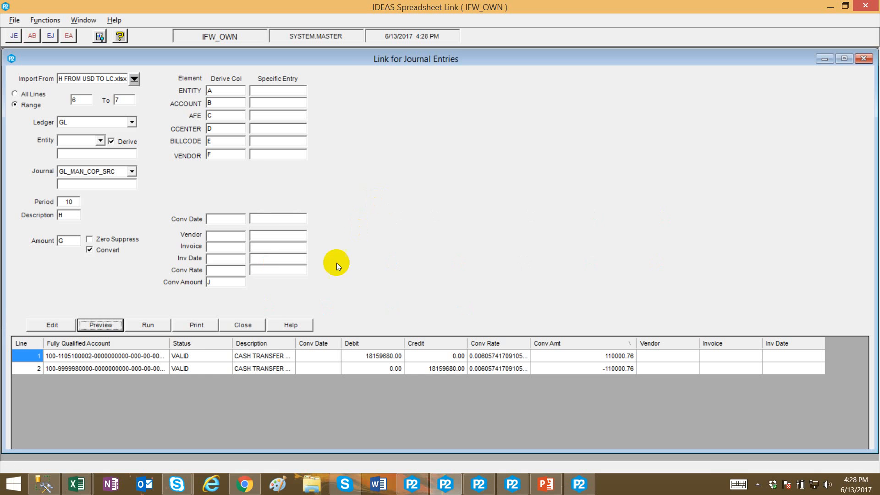
Preview the COP journal lines again, confirming re-execution.
{"action": "left_click", "coordinate": [101, 324]}
{"action": "left_click", "coordinate": [504, 286]}
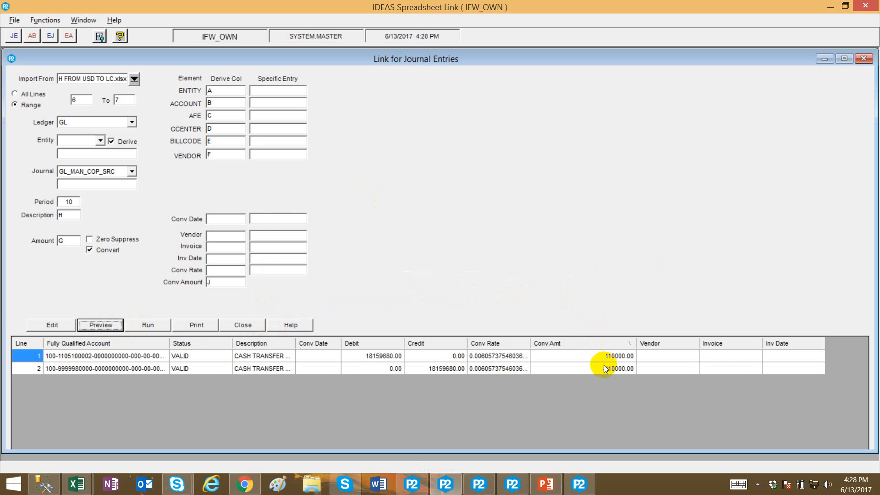
{"action": "key", "text": "alt+Tab"}
{"action": "key", "text": "alt+Tab"}
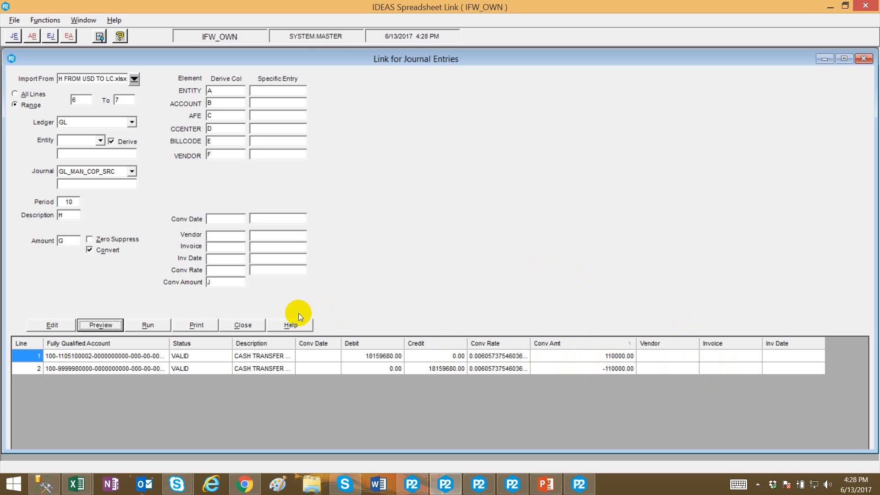
Run the link to import the COP entry rows, then close the linked batches report.
{"action": "left_click", "coordinate": [164, 324]}
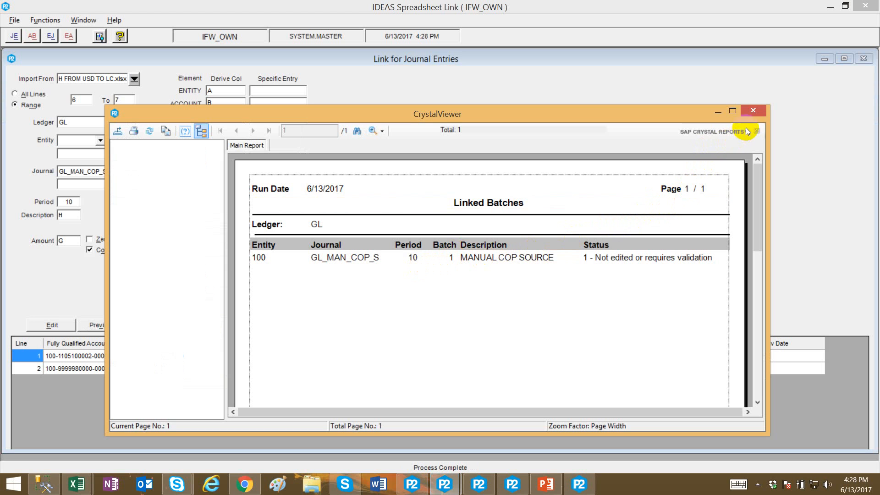
{"action": "left_click", "coordinate": [753, 111]}
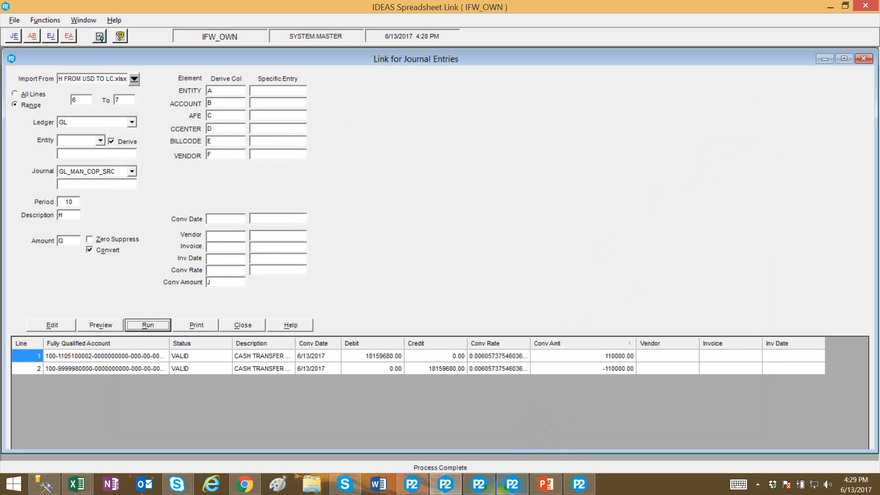
Switch to IDEAS General Ledger and close its open trial balance and journal corrections windows.
{"action": "mouse_move", "coordinate": [480, 487]}
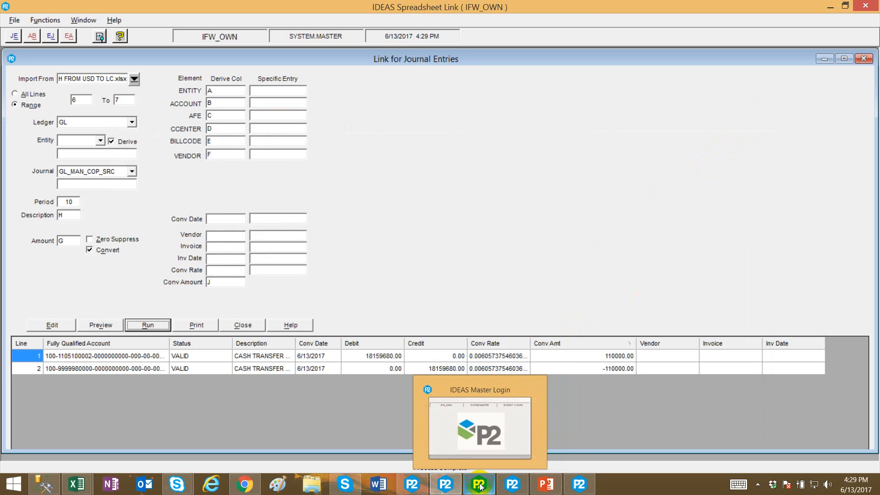
{"action": "mouse_move", "coordinate": [449, 489]}
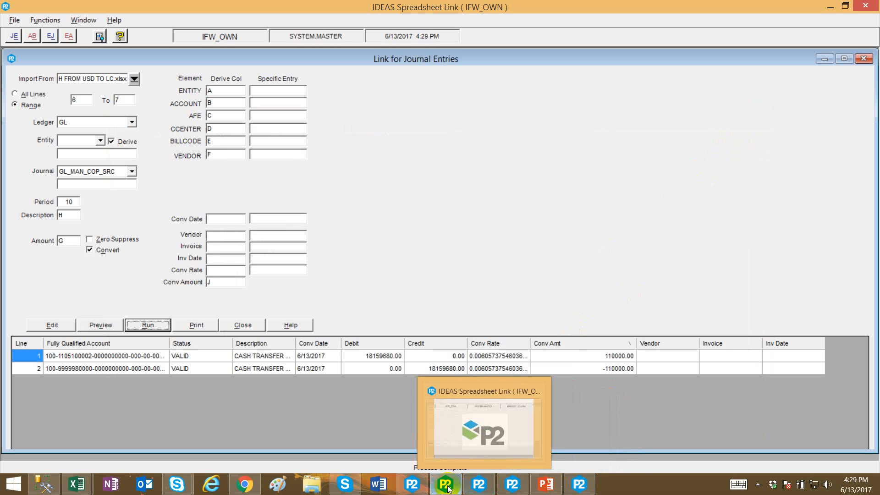
{"action": "mouse_move", "coordinate": [508, 485]}
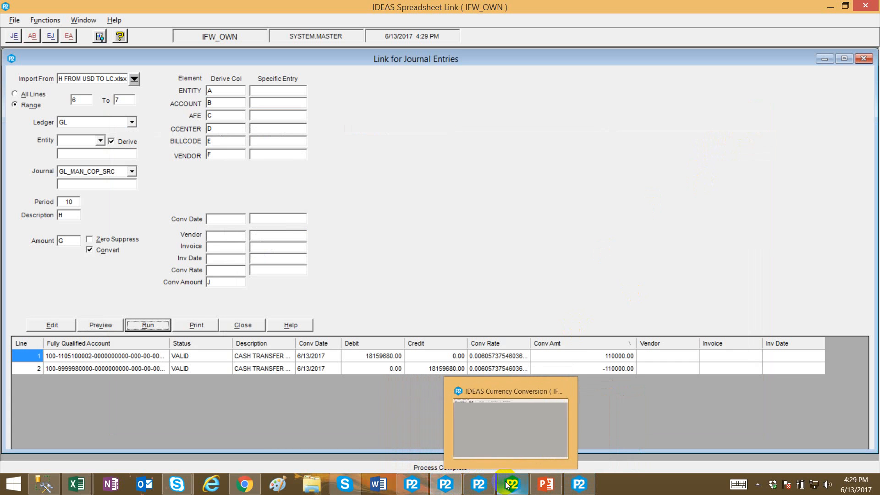
{"action": "left_click", "coordinate": [411, 484]}
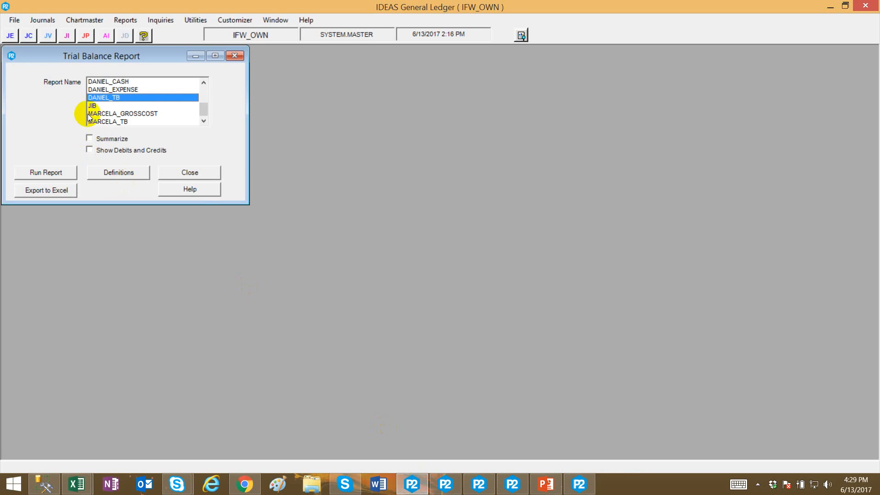
{"action": "left_click", "coordinate": [189, 172]}
{"action": "left_click", "coordinate": [37, 36]}
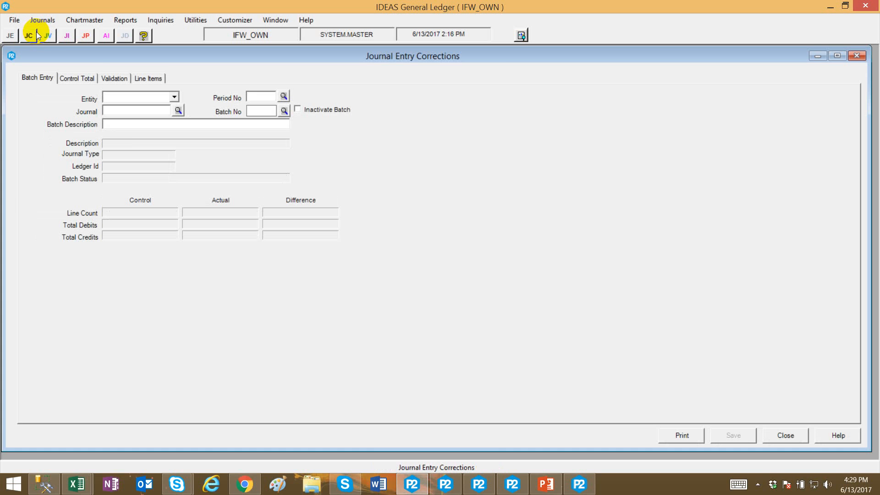
{"action": "left_click", "coordinate": [788, 437]}
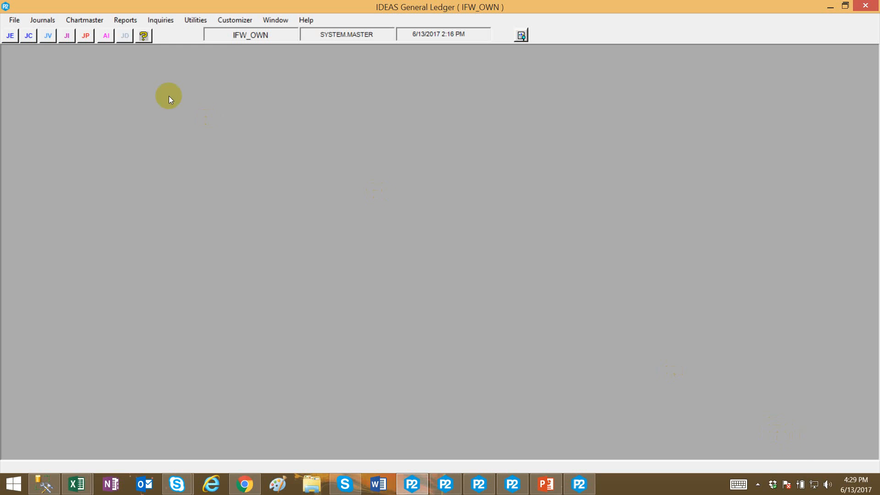
Validate all GL batches for period 10 across all entities and journals, then close the report.
{"action": "left_click", "coordinate": [48, 36]}
{"action": "left_click", "coordinate": [140, 81]}
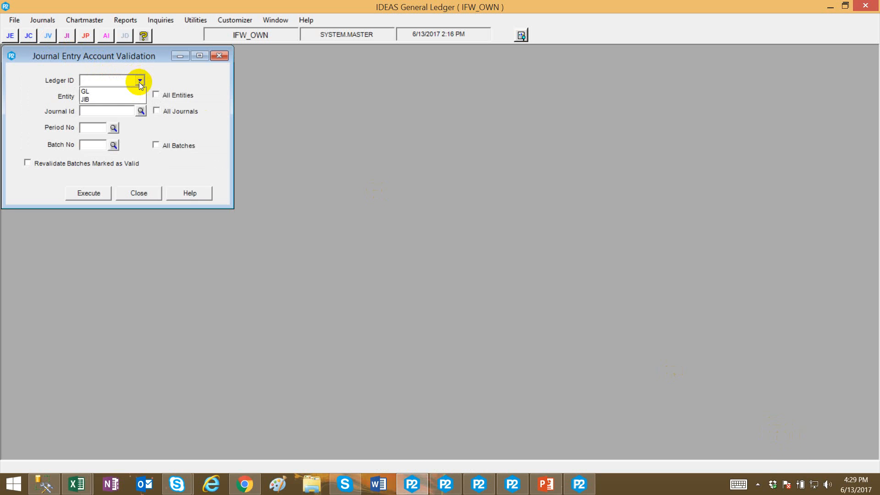
{"action": "left_click", "coordinate": [137, 92]}
{"action": "left_click", "coordinate": [156, 95]}
{"action": "left_click", "coordinate": [156, 110]}
{"action": "left_click", "coordinate": [89, 130]}
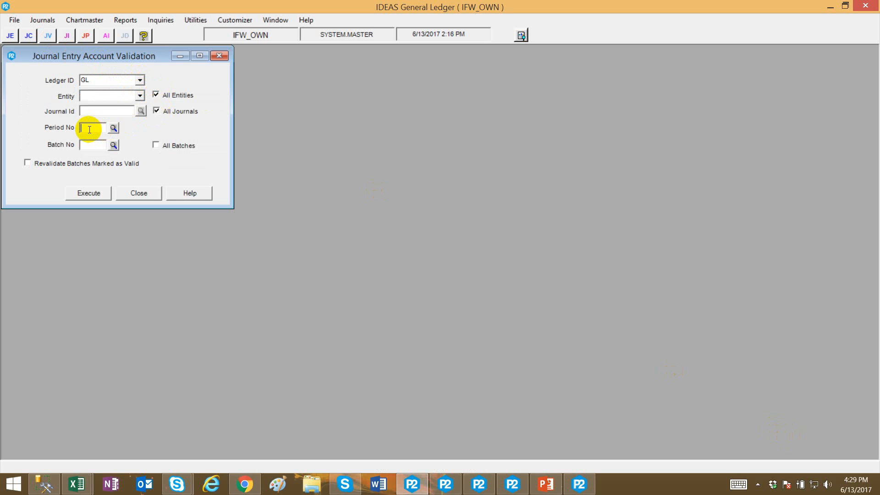
{"action": "type", "text": "10"}
{"action": "left_click", "coordinate": [185, 145]}
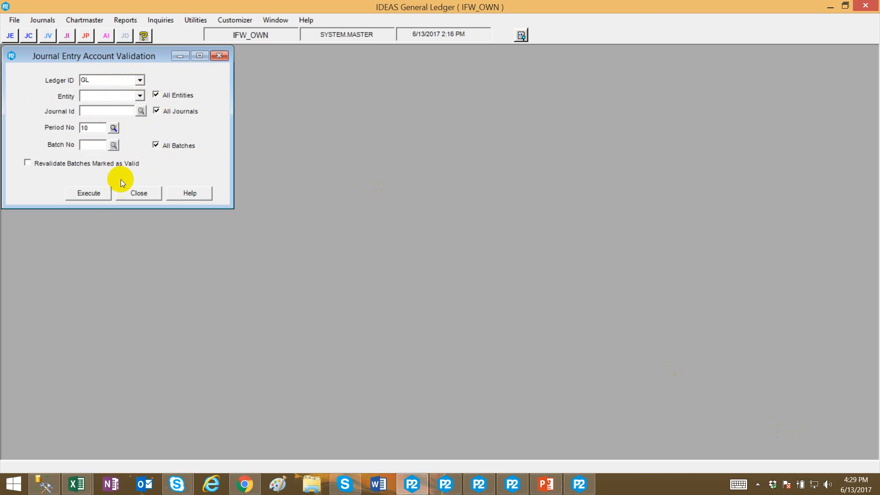
{"action": "left_click", "coordinate": [95, 194]}
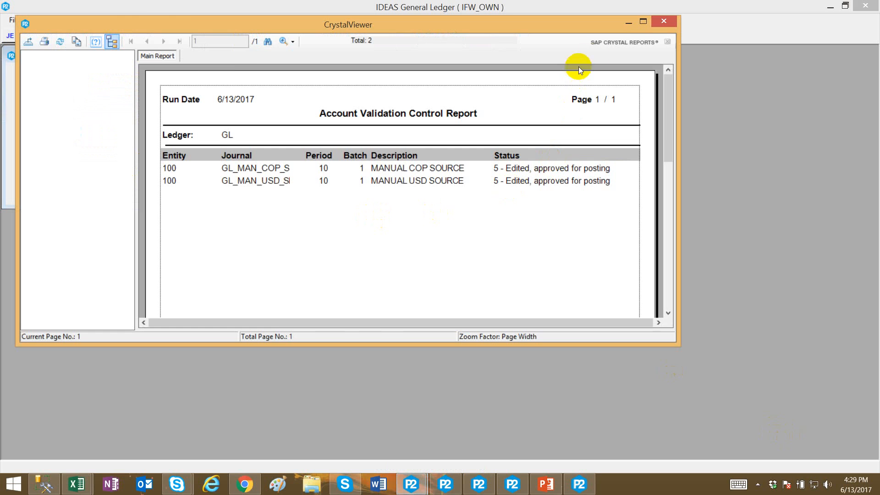
{"action": "left_click", "coordinate": [663, 21]}
{"action": "left_click", "coordinate": [123, 198]}
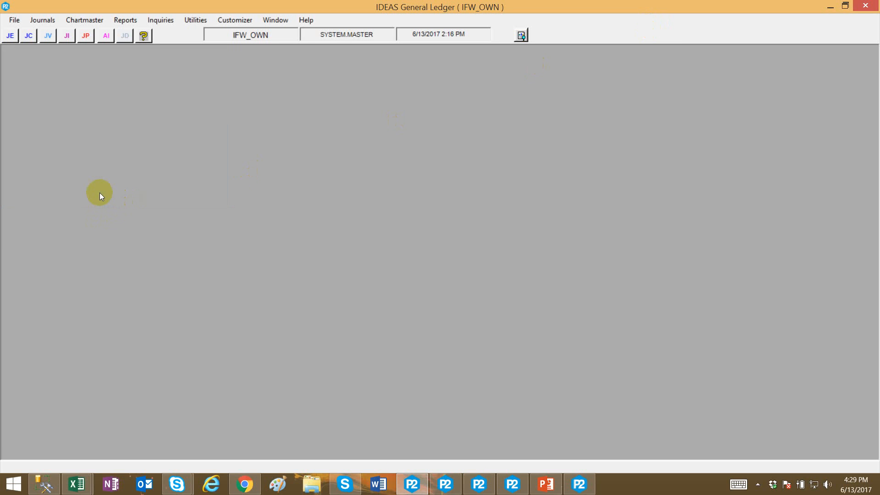
Post all GL entries for period 10 across all entities and transaction types, then close the report.
{"action": "left_click", "coordinate": [128, 81]}
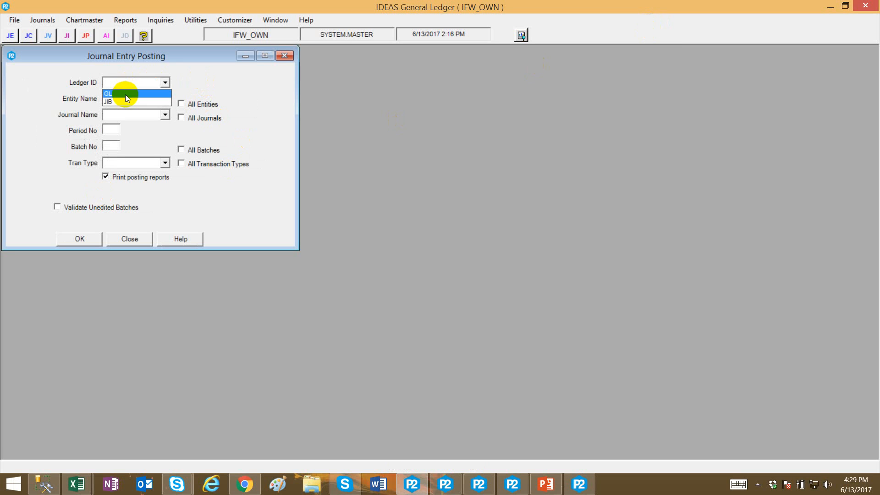
{"action": "left_click", "coordinate": [125, 95]}
{"action": "left_click", "coordinate": [182, 104]}
{"action": "left_click", "coordinate": [112, 130]}
{"action": "type", "text": "10"}
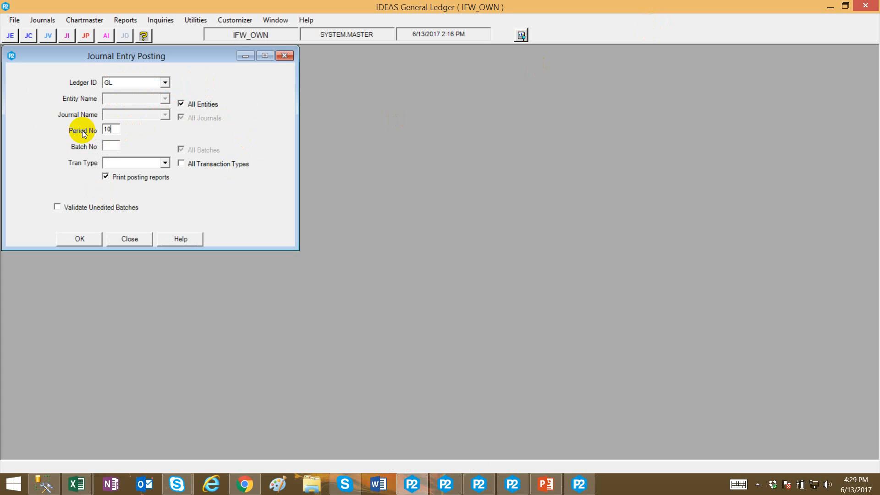
{"action": "left_click", "coordinate": [192, 163]}
{"action": "left_click", "coordinate": [131, 178]}
{"action": "left_click", "coordinate": [79, 237]}
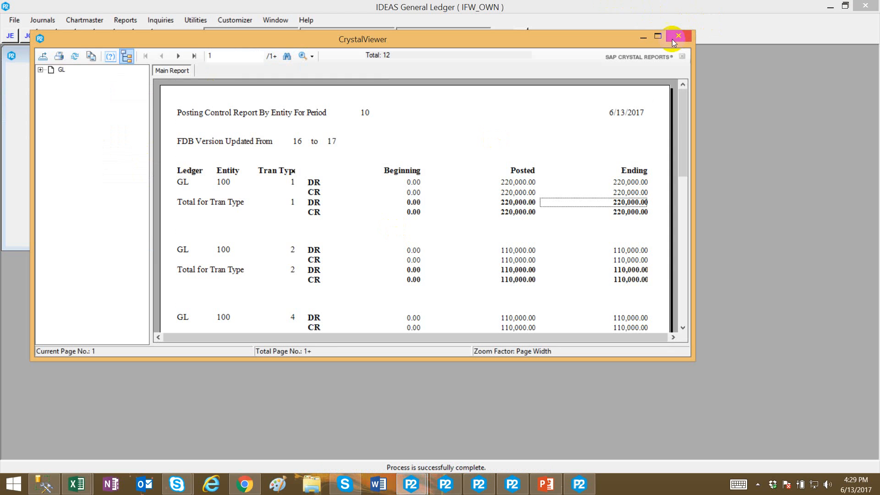
{"action": "left_click", "coordinate": [678, 36]}
{"action": "left_click", "coordinate": [124, 239]}
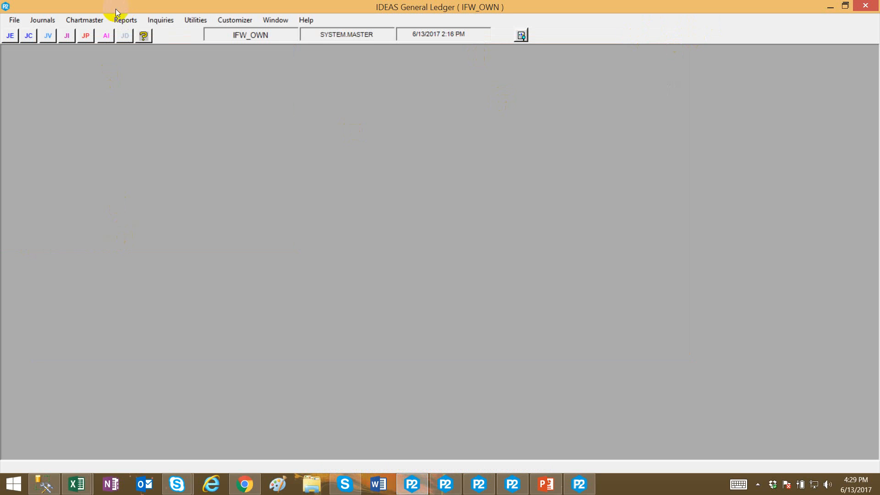
Open the Trial Balance report definitions for DANIEL_TB.
{"action": "left_click", "coordinate": [126, 20]}
{"action": "left_click", "coordinate": [143, 43]}
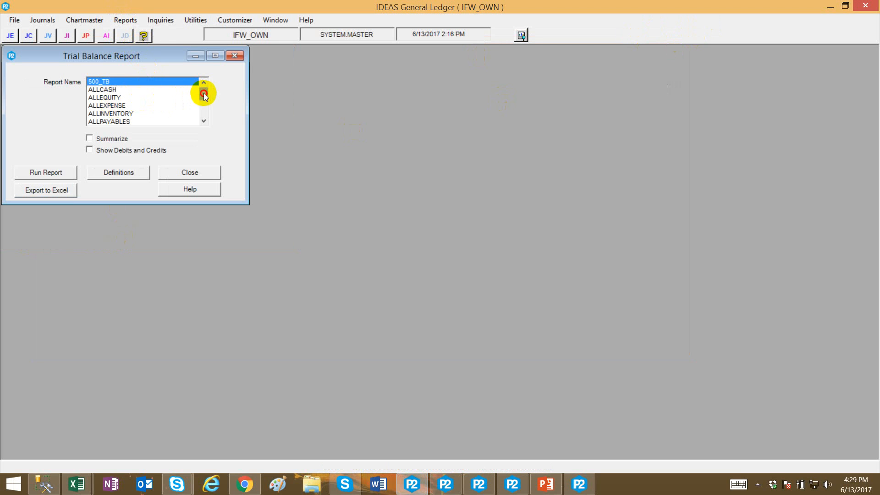
{"action": "left_click_drag", "start_coordinate": [204, 92], "coordinate": [205, 107]}
{"action": "left_click", "coordinate": [110, 103]}
{"action": "left_click", "coordinate": [128, 171]}
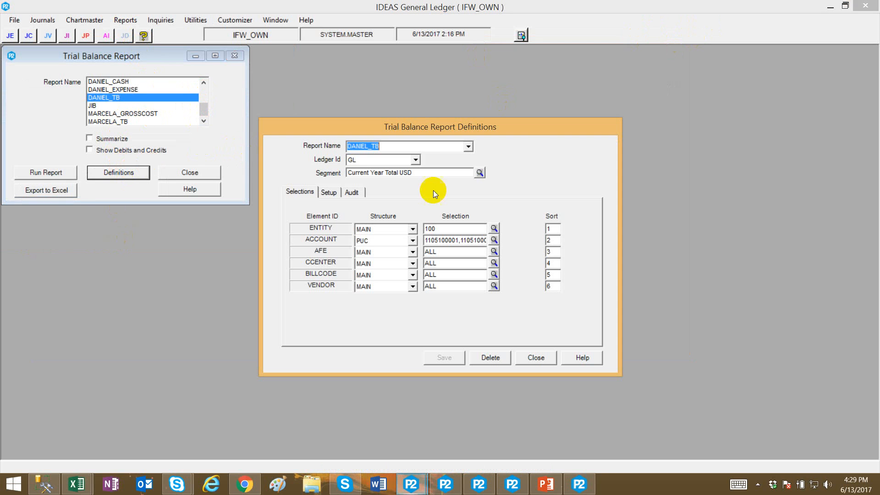
Close the definitions window and export the DANIEL_TB trial balance to Excel.
{"action": "left_click", "coordinate": [536, 358]}
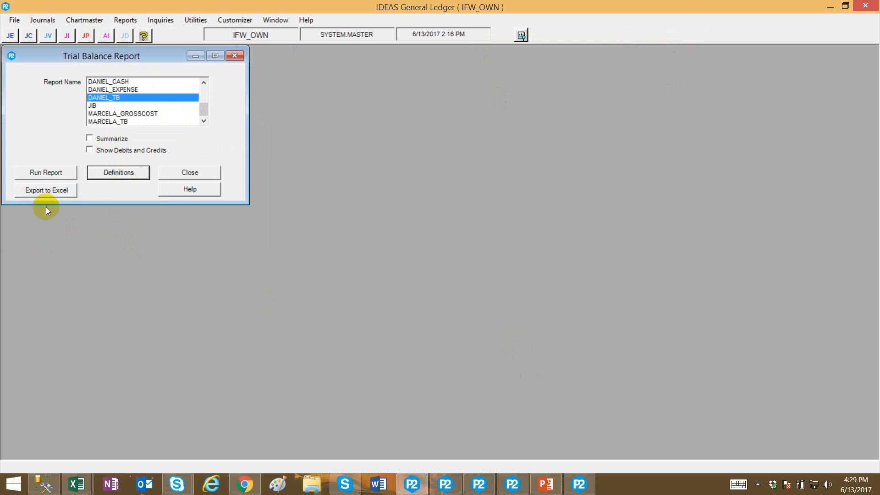
{"action": "left_click", "coordinate": [48, 175]}
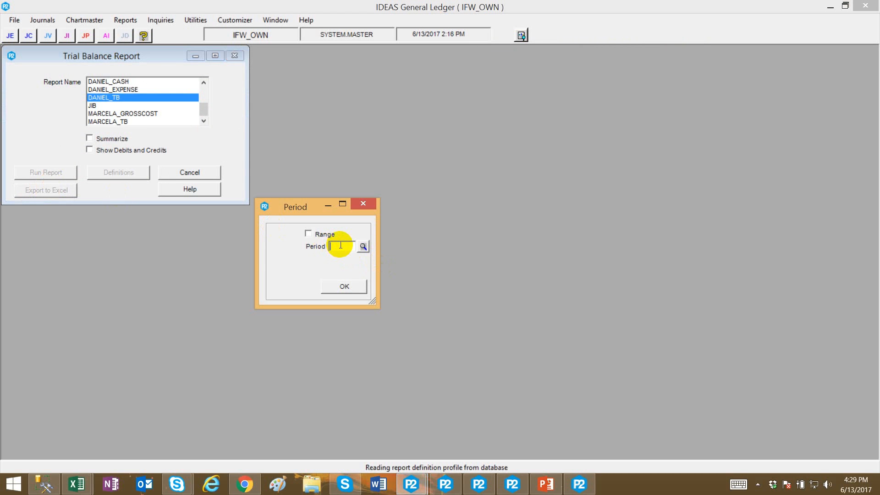
{"action": "left_click", "coordinate": [340, 276]}
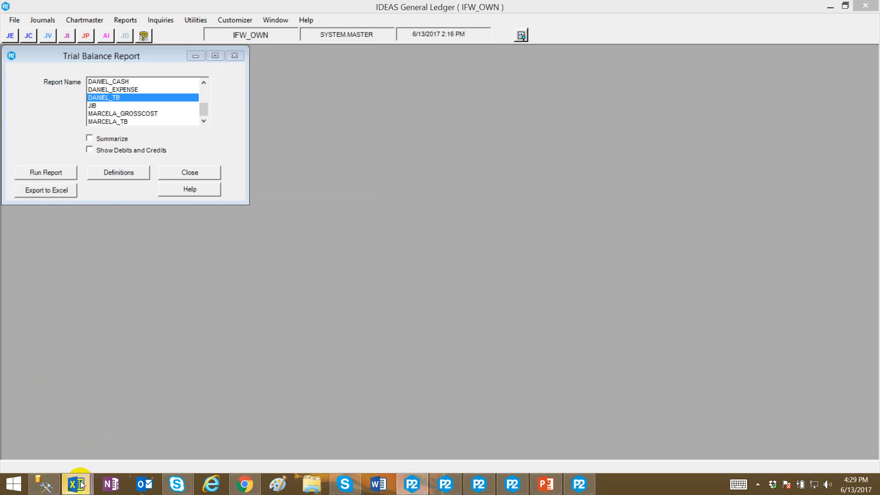
{"action": "left_click", "coordinate": [316, 422]}
{"action": "left_click", "coordinate": [351, 207]}
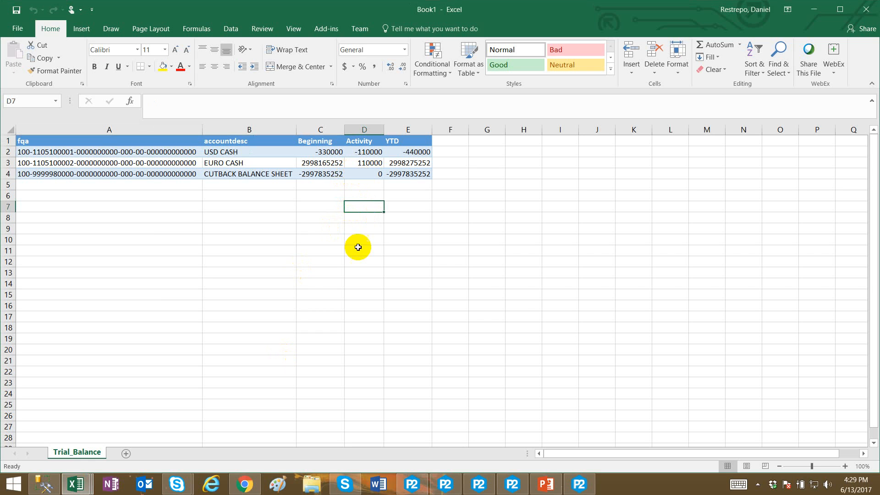
Review the account activity and balances in the exported trial balance workbook.
{"action": "left_click", "coordinate": [364, 152]}
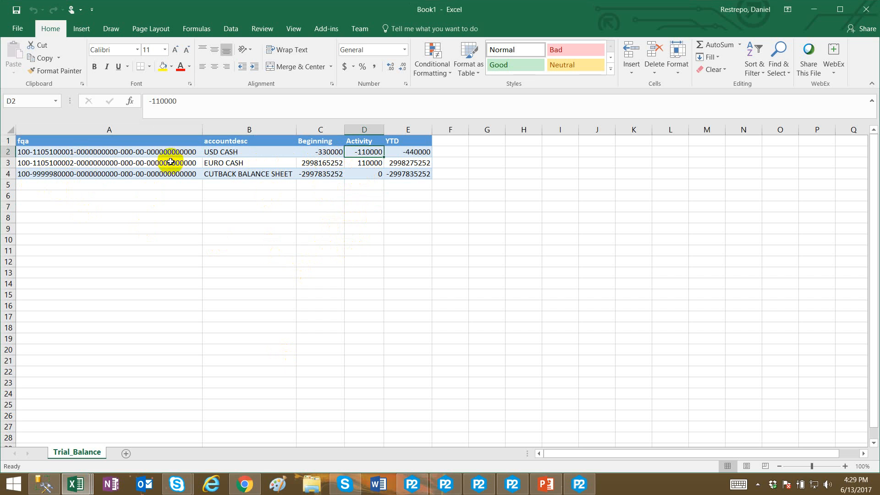
{"action": "left_click", "coordinate": [368, 164]}
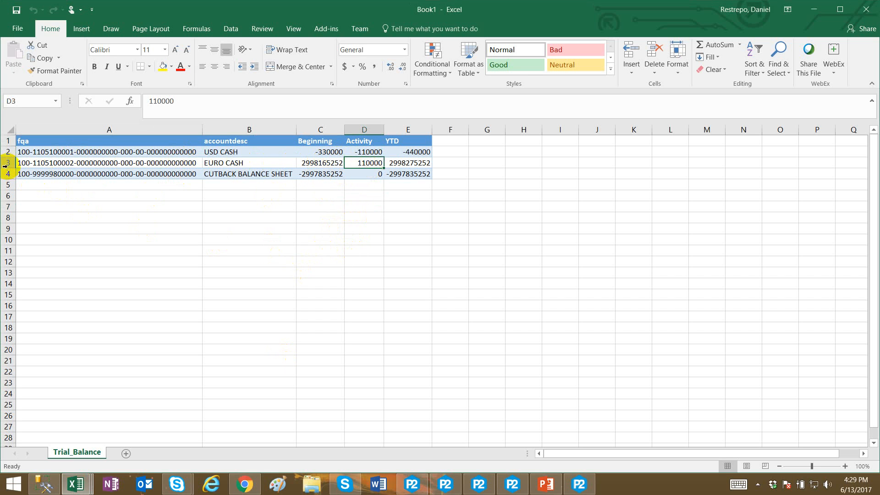
{"action": "left_click", "coordinate": [55, 162]}
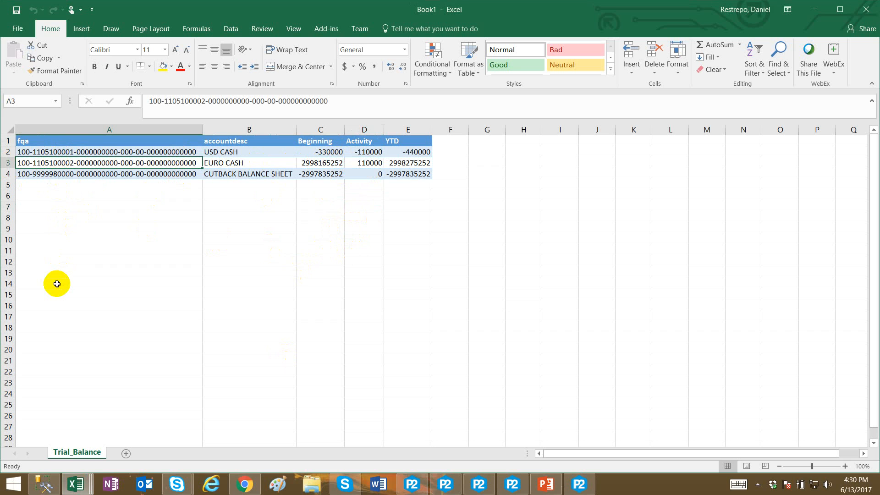
{"action": "left_click", "coordinate": [369, 173]}
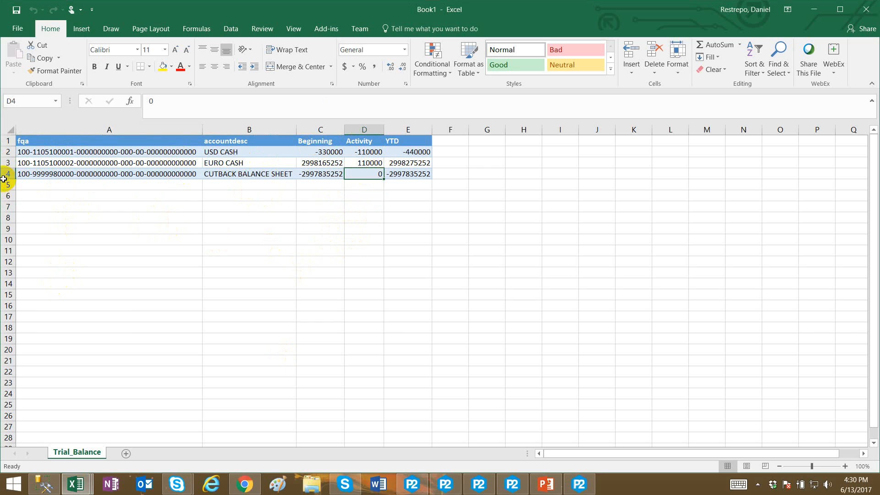
{"action": "left_click", "coordinate": [55, 176]}
{"action": "left_click", "coordinate": [360, 173]}
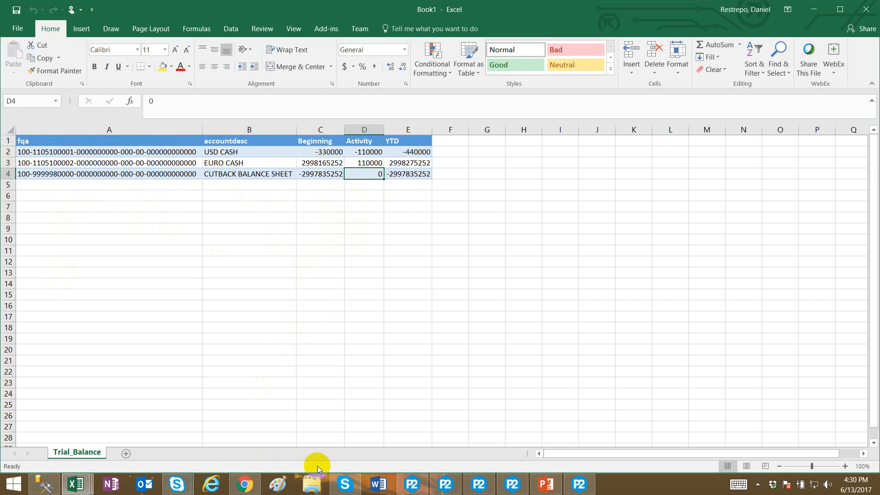
Change the DANIEL_TB report segment to Current Year Total COP and save the definition.
{"action": "left_click", "coordinate": [411, 484]}
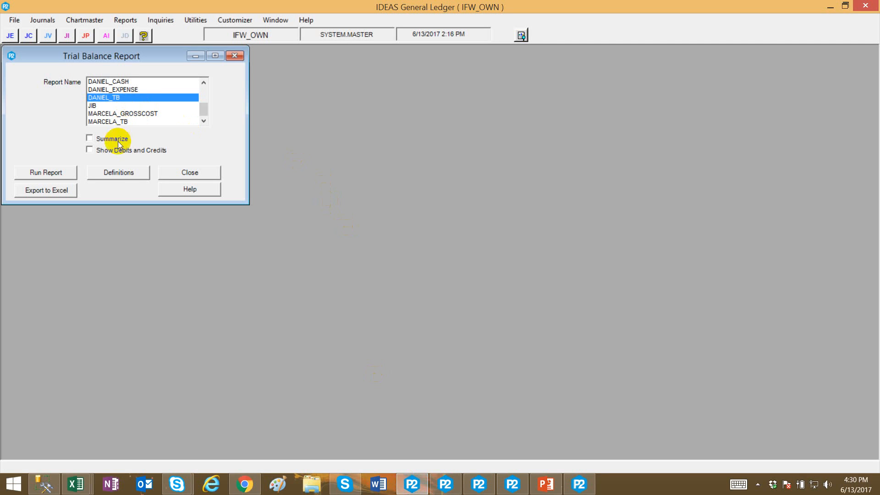
{"action": "left_click", "coordinate": [119, 173]}
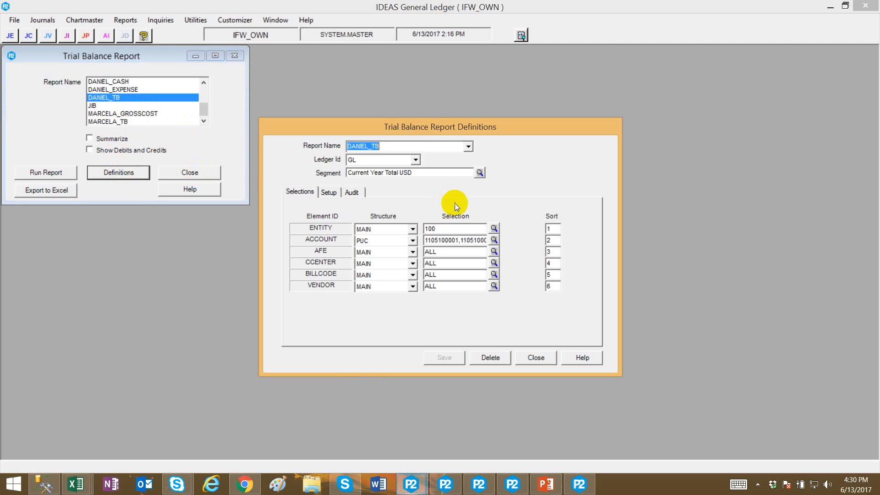
{"action": "left_click", "coordinate": [480, 175]}
{"action": "double_click", "coordinate": [210, 170]}
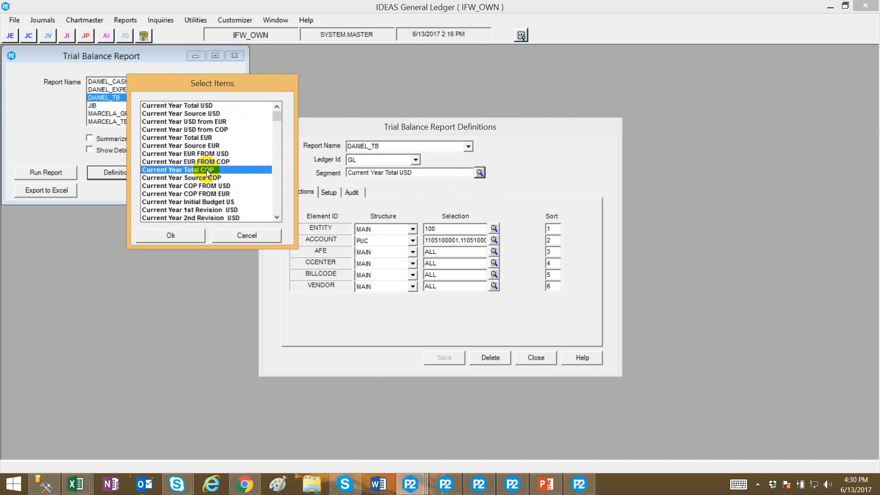
{"action": "left_click", "coordinate": [445, 356]}
{"action": "left_click", "coordinate": [529, 358]}
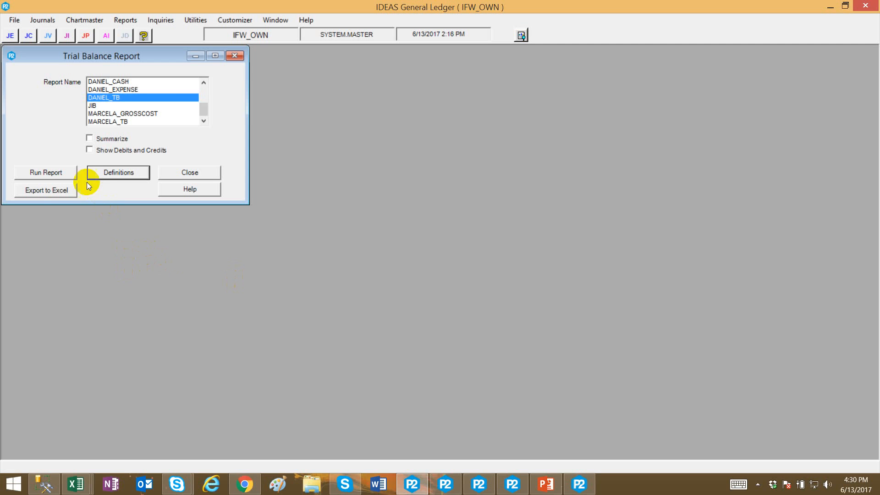
Export the DANIEL_TB trial balance for period 10 to Excel.
{"action": "left_click", "coordinate": [39, 189]}
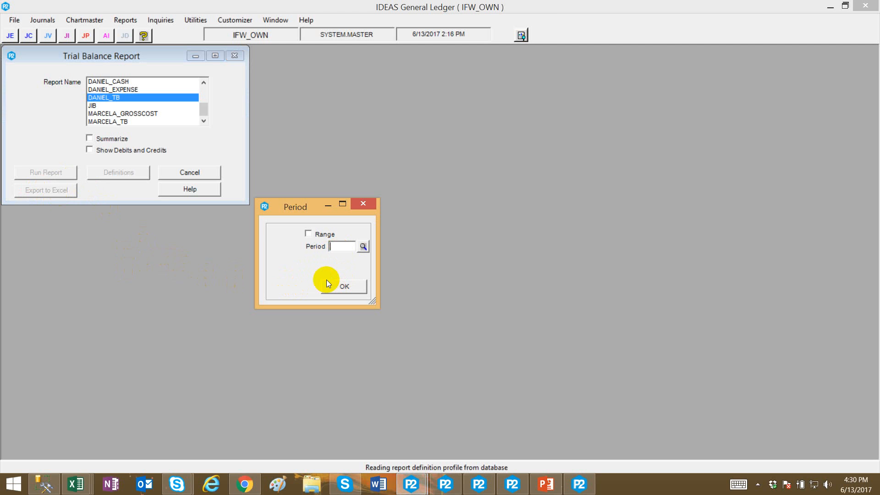
{"action": "type", "text": "10"}
{"action": "left_click", "coordinate": [343, 286]}
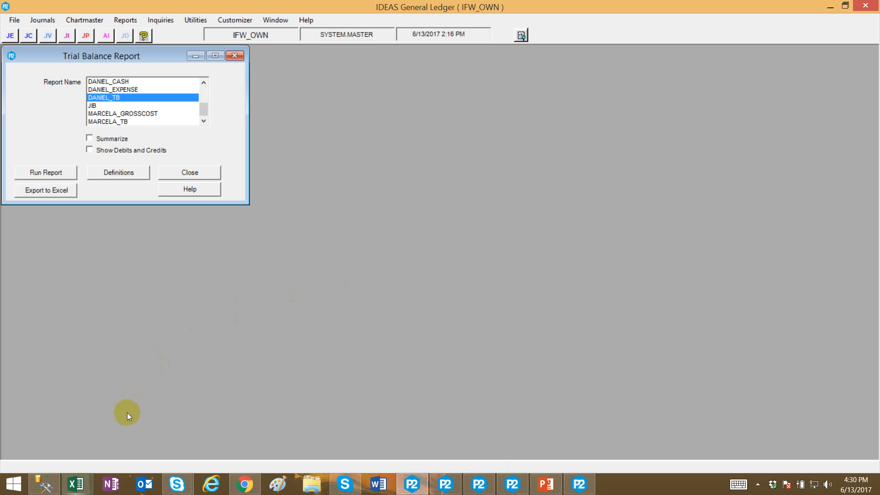
{"action": "mouse_move", "coordinate": [76, 484]}
{"action": "left_click", "coordinate": [443, 426]}
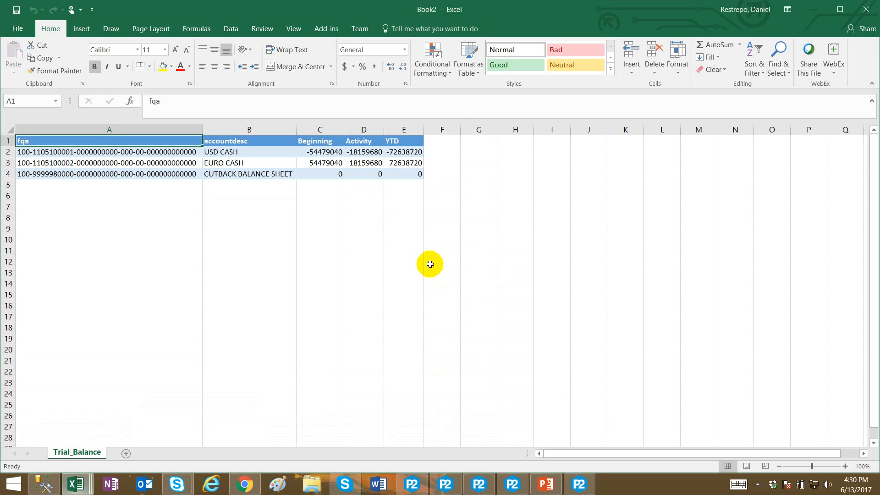
Review the COP activity and YTD amounts for each account in the new workbook.
{"action": "left_click", "coordinate": [428, 262]}
{"action": "left_click", "coordinate": [288, 229]}
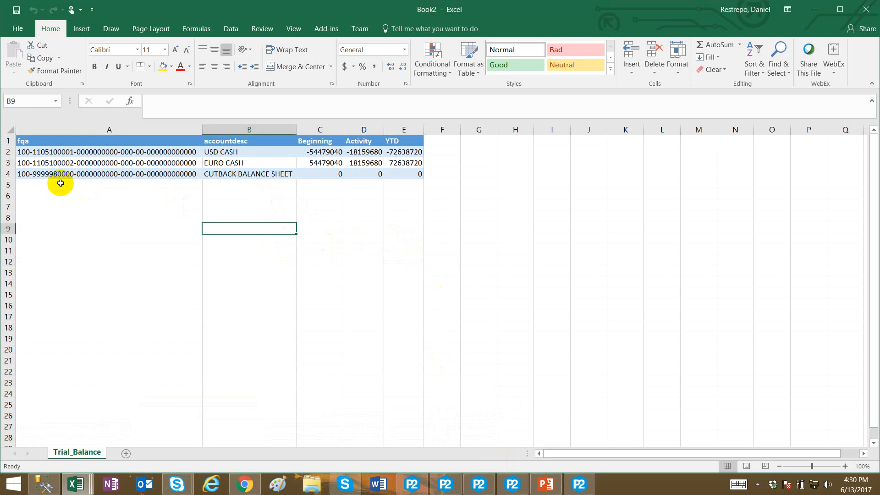
{"action": "left_click", "coordinate": [366, 153]}
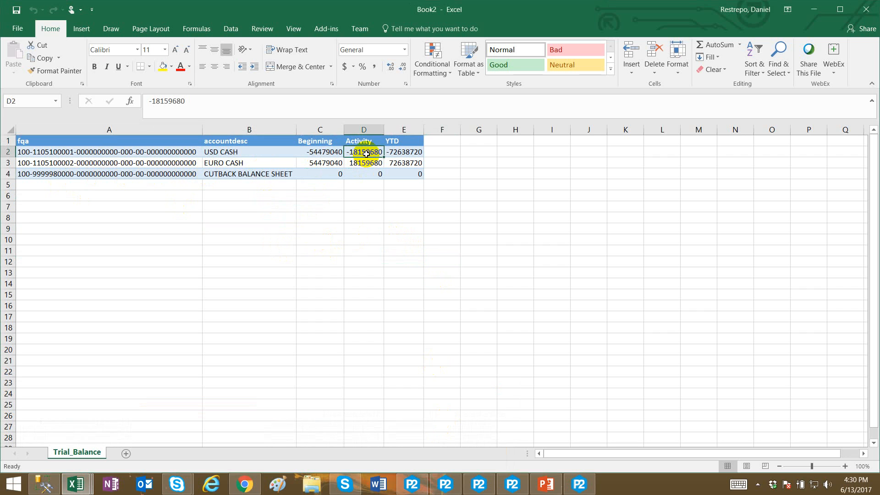
{"action": "left_click", "coordinate": [106, 156]}
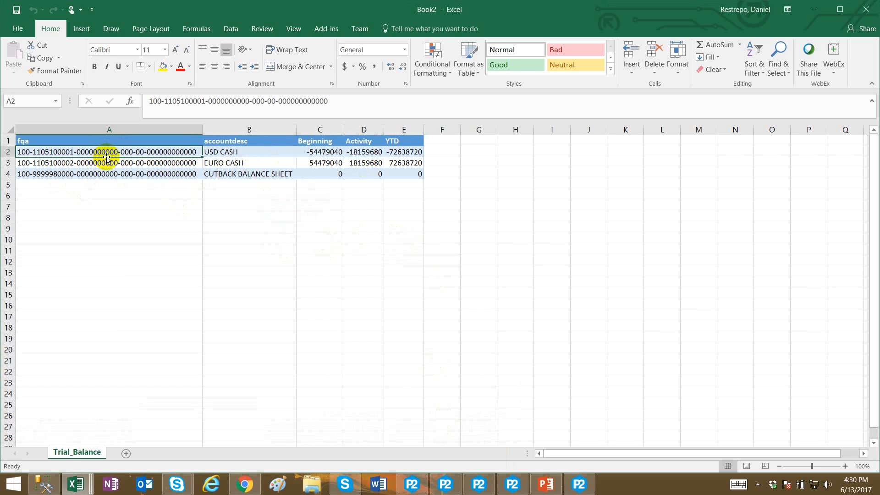
{"action": "left_click", "coordinate": [352, 173]}
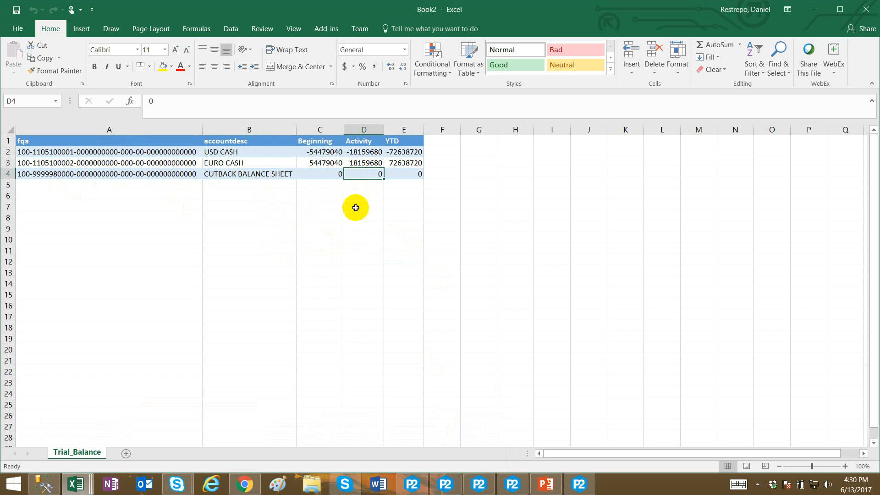
{"action": "left_click", "coordinate": [365, 163]}
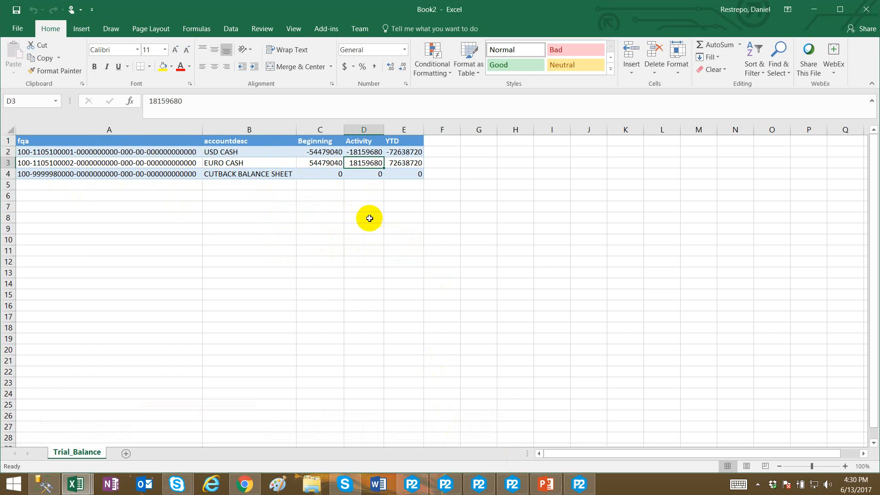
{"action": "left_click", "coordinate": [87, 174]}
{"action": "left_click", "coordinate": [361, 179]}
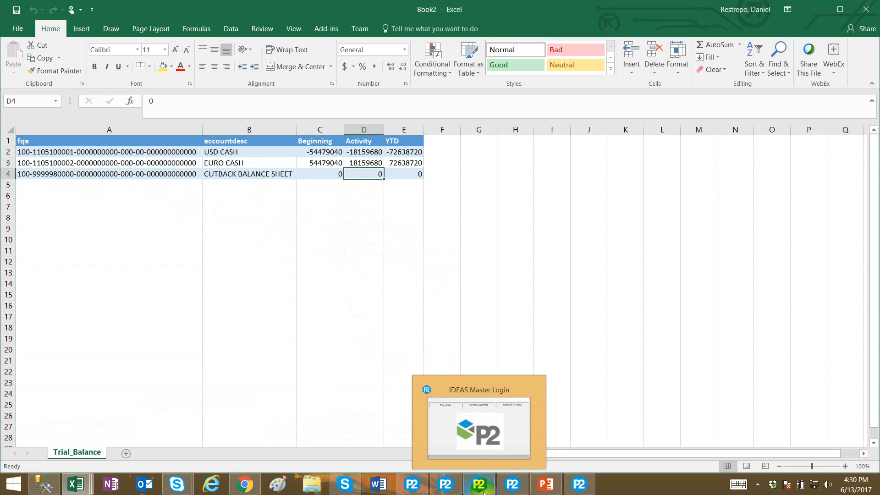
Change the DANIEL_TB report segment to Current Year Source USD and save the definition.
{"action": "left_click", "coordinate": [426, 489]}
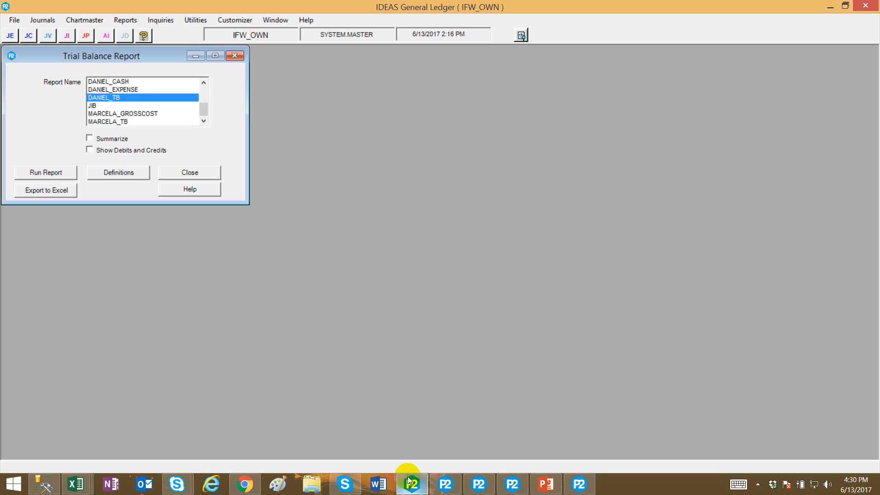
{"action": "left_click", "coordinate": [132, 171]}
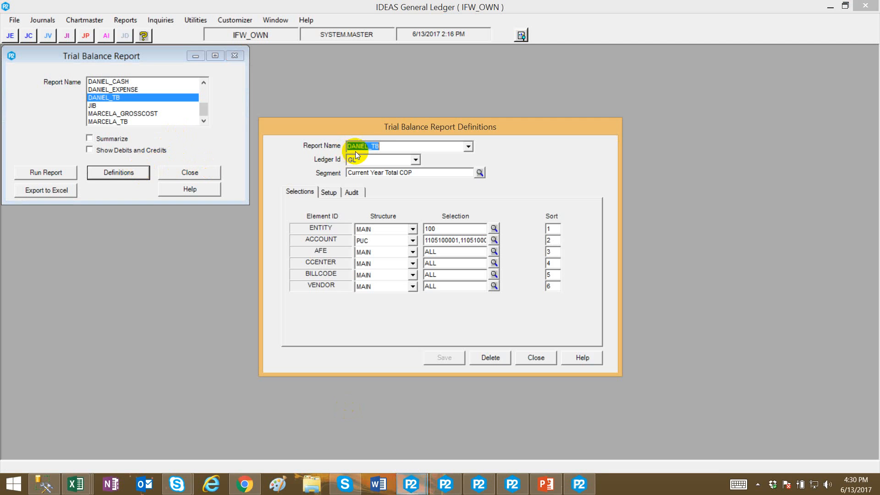
{"action": "left_click", "coordinate": [478, 177]}
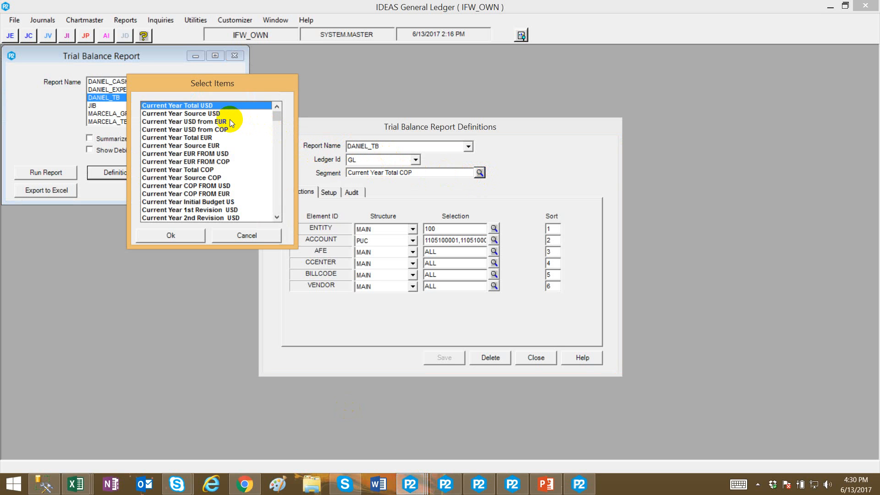
{"action": "left_click", "coordinate": [205, 114]}
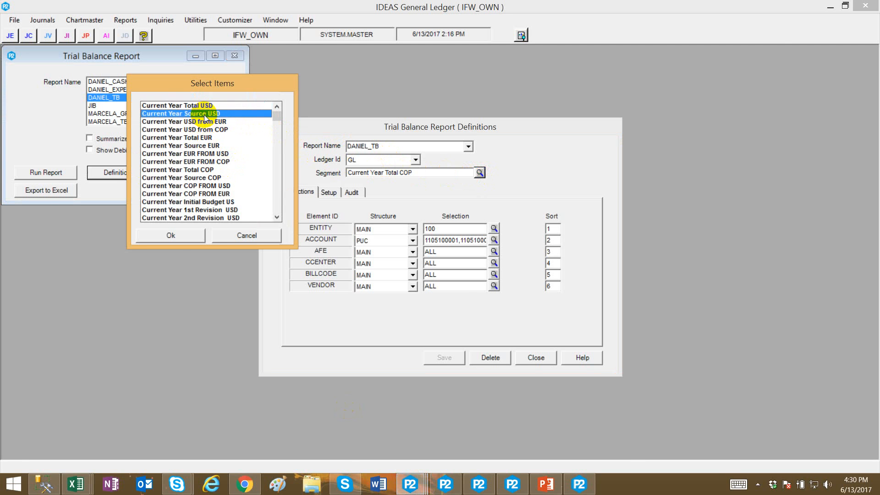
{"action": "left_click", "coordinate": [170, 235]}
{"action": "left_click", "coordinate": [490, 358]}
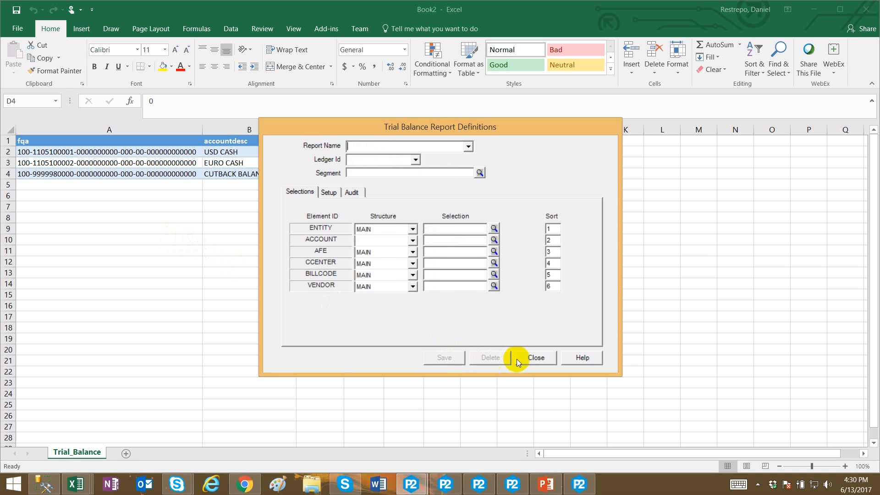
{"action": "left_click", "coordinate": [518, 363]}
{"action": "left_click", "coordinate": [814, 10]}
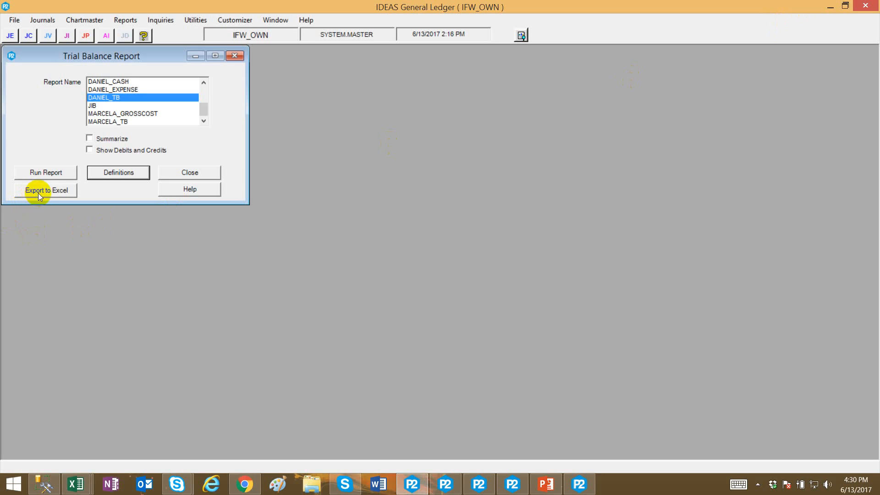
Export the DANIEL_TB trial balance for period 10 to Excel.
{"action": "left_click", "coordinate": [71, 188]}
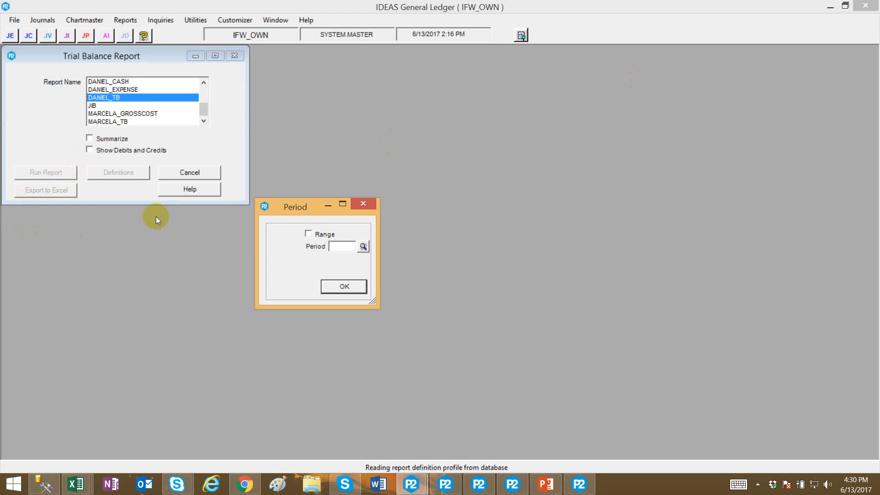
{"action": "left_click", "coordinate": [340, 246]}
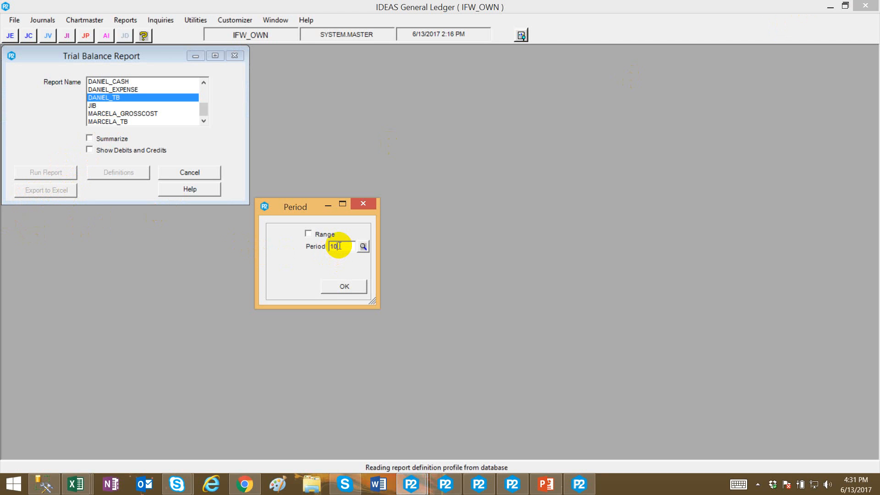
{"action": "type", "text": "10"}
{"action": "left_click", "coordinate": [339, 287]}
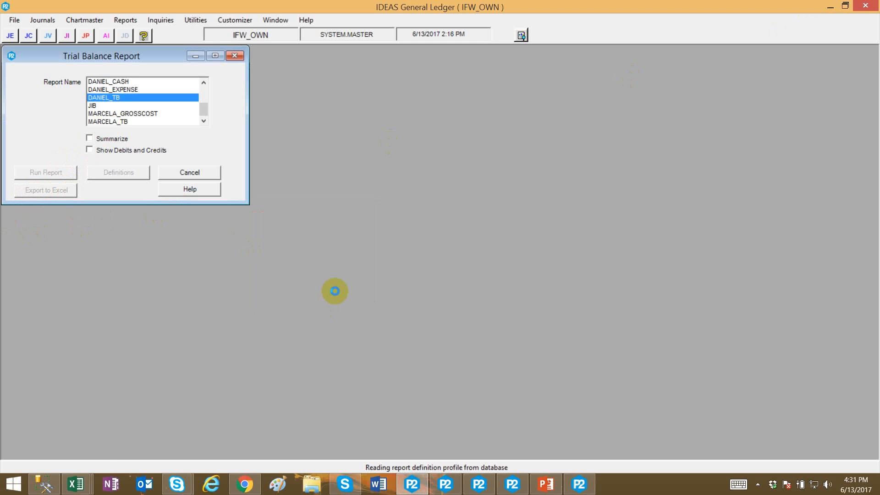
Open the newest exported workbook and review the beginning and activity amounts per account.
{"action": "left_click", "coordinate": [75, 484]}
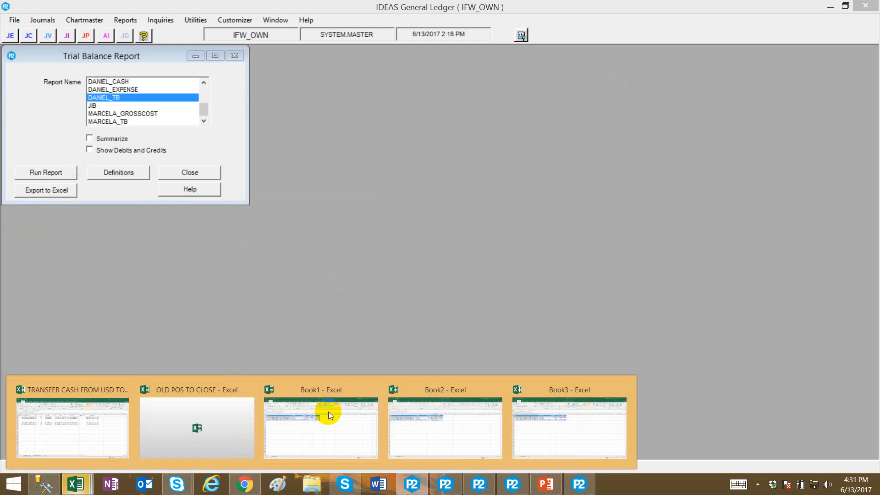
{"action": "left_click", "coordinate": [533, 397]}
{"action": "left_click", "coordinate": [408, 225]}
{"action": "left_click", "coordinate": [340, 192]}
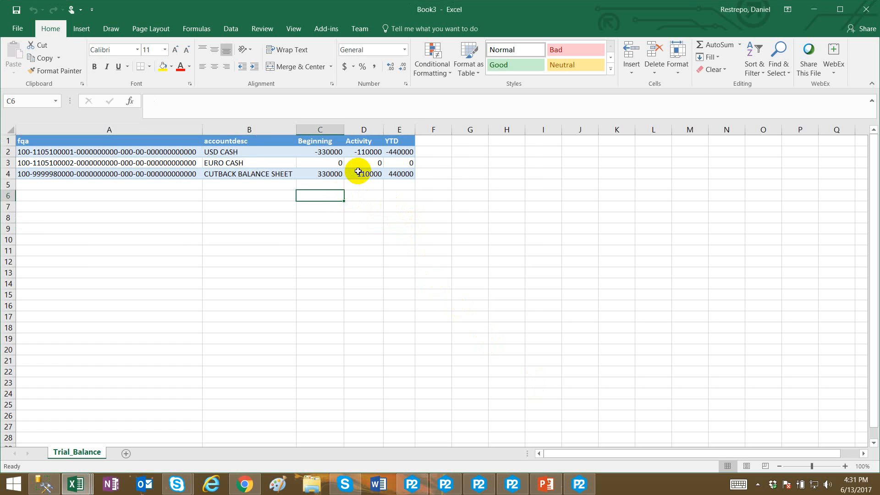
{"action": "left_click", "coordinate": [364, 154]}
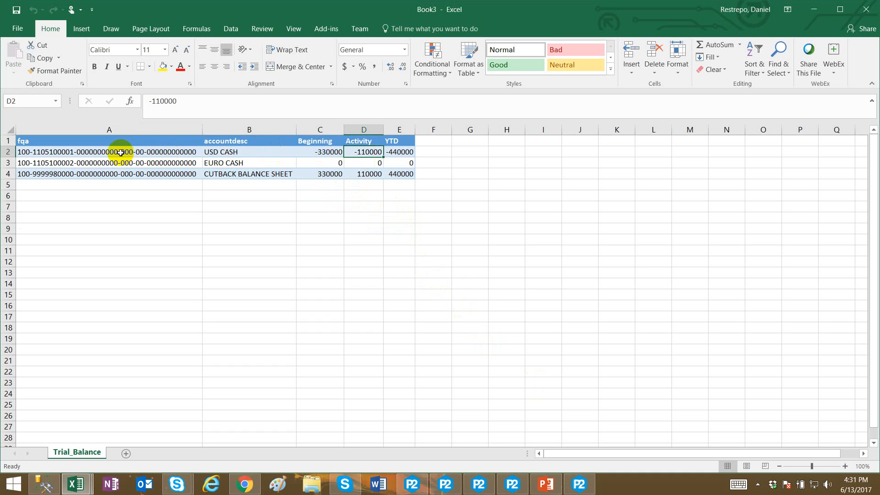
{"action": "left_click_drag", "start_coordinate": [368, 177], "coordinate": [331, 165]}
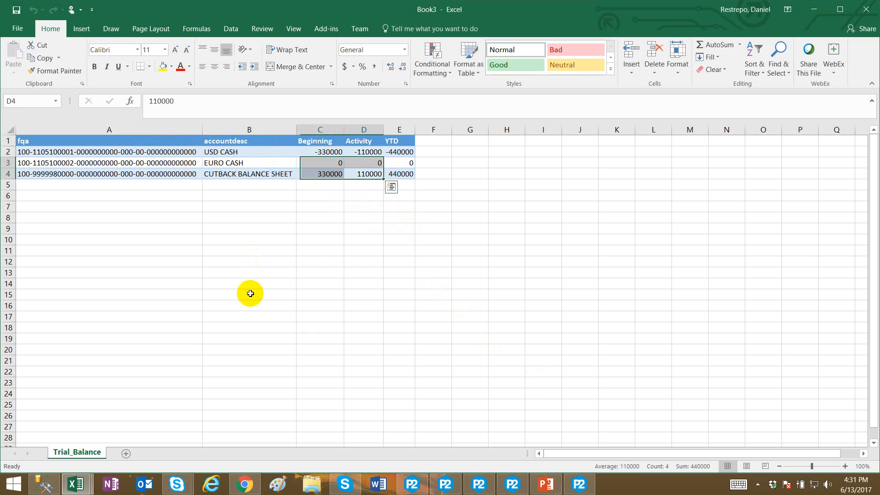
Select the CUTBACK BALANCE SHEET activity amount in the open workbook to check its value.
{"action": "left_click", "coordinate": [360, 197]}
{"action": "left_click", "coordinate": [368, 176]}
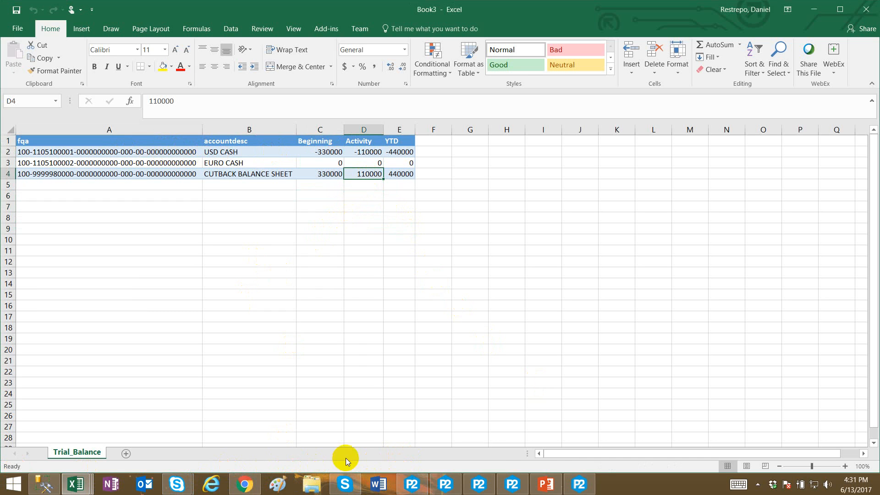
Change the DANIEL_TB report segment to Current Year USD from COP and save the definition.
{"action": "left_click", "coordinate": [397, 490]}
{"action": "left_click", "coordinate": [115, 172]}
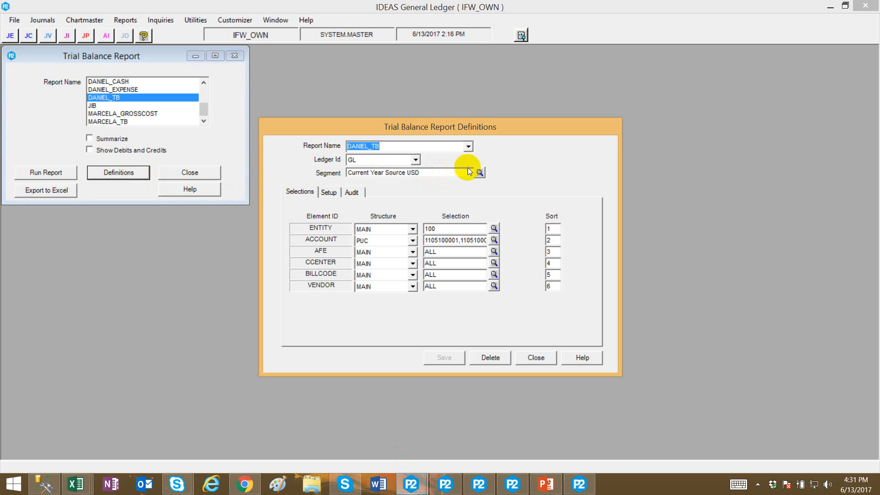
{"action": "left_click", "coordinate": [480, 173]}
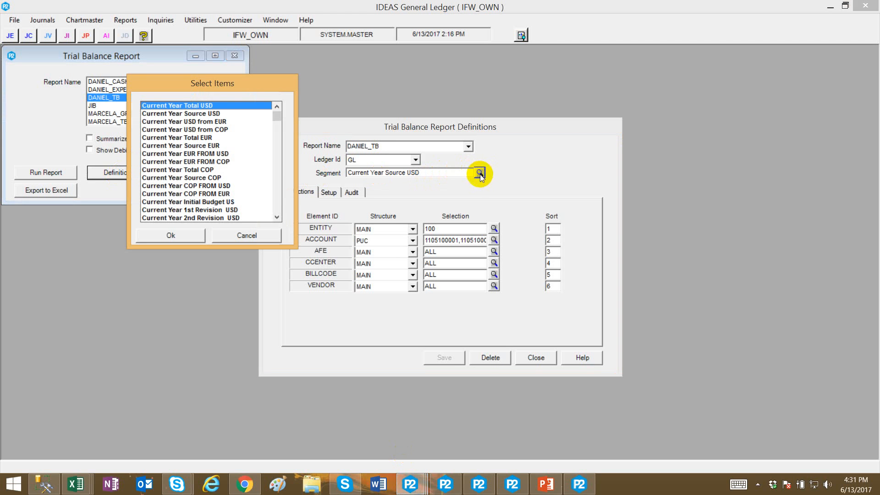
{"action": "double_click", "coordinate": [221, 130]}
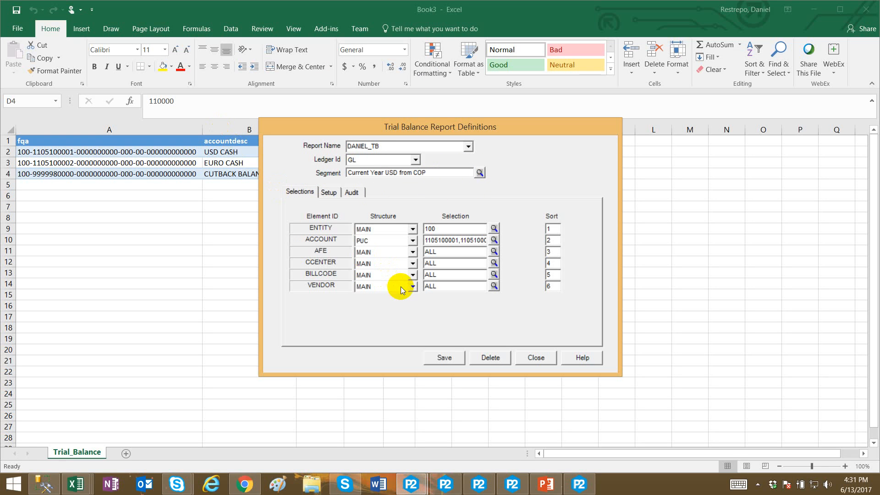
{"action": "left_click", "coordinate": [443, 356]}
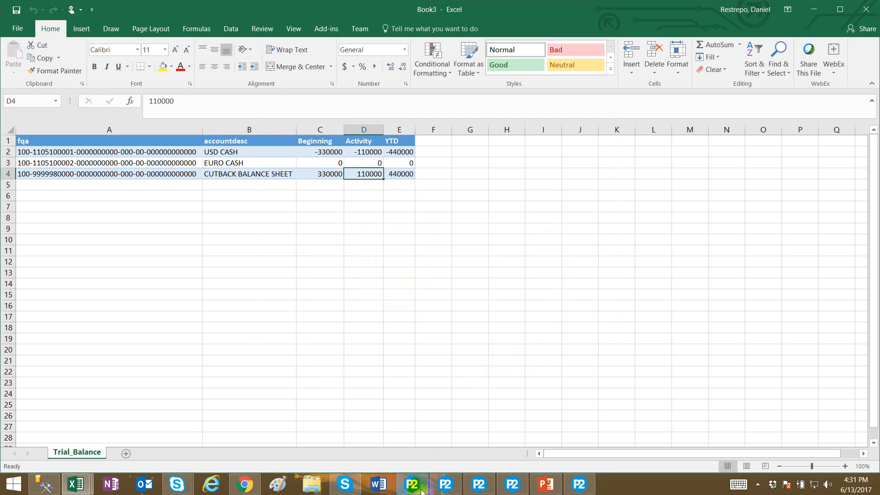
Export the DANIEL_TB trial balance for period 10 to Excel.
{"action": "left_click", "coordinate": [421, 489]}
{"action": "left_click", "coordinate": [33, 190]}
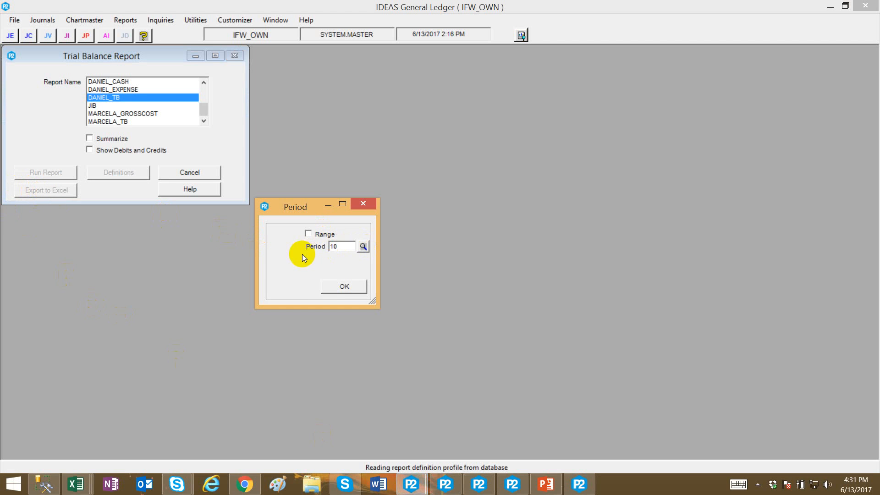
{"action": "left_click", "coordinate": [331, 285]}
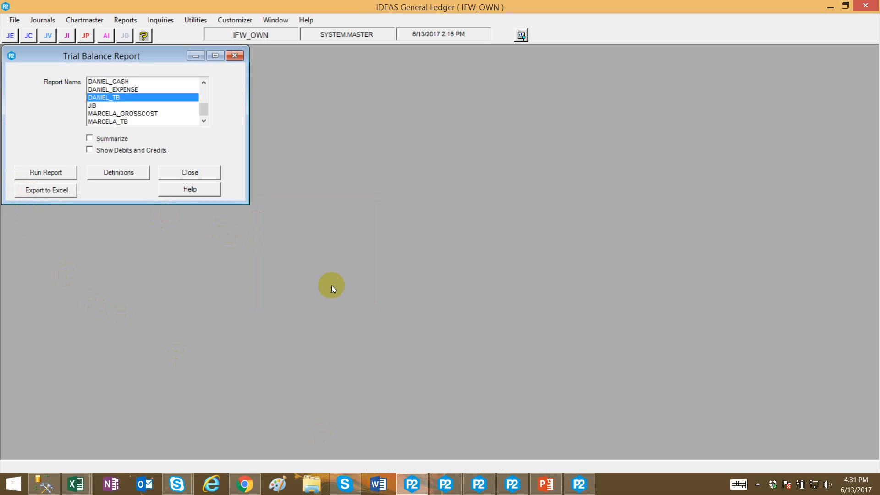
Open the newest exported workbook and check the activity amounts of the cutback and EURO CASH accounts.
{"action": "mouse_move", "coordinate": [76, 483]}
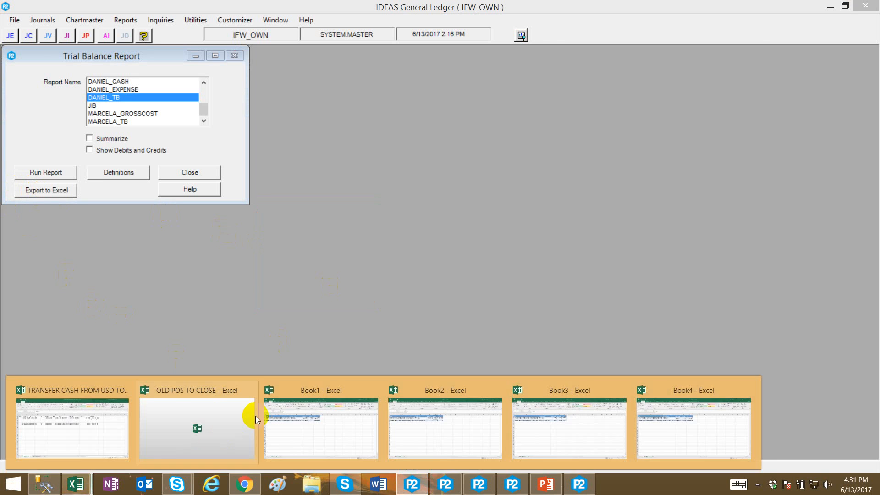
{"action": "left_click", "coordinate": [639, 407]}
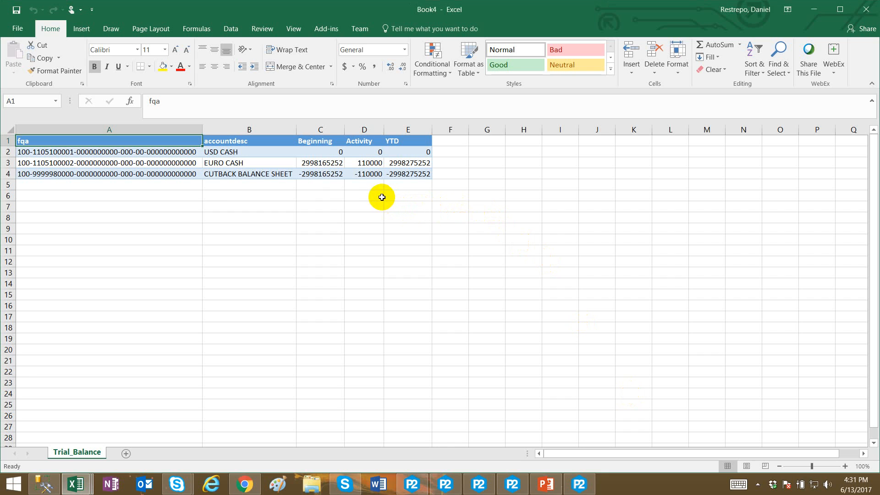
{"action": "left_click", "coordinate": [364, 176]}
{"action": "left_click", "coordinate": [363, 164]}
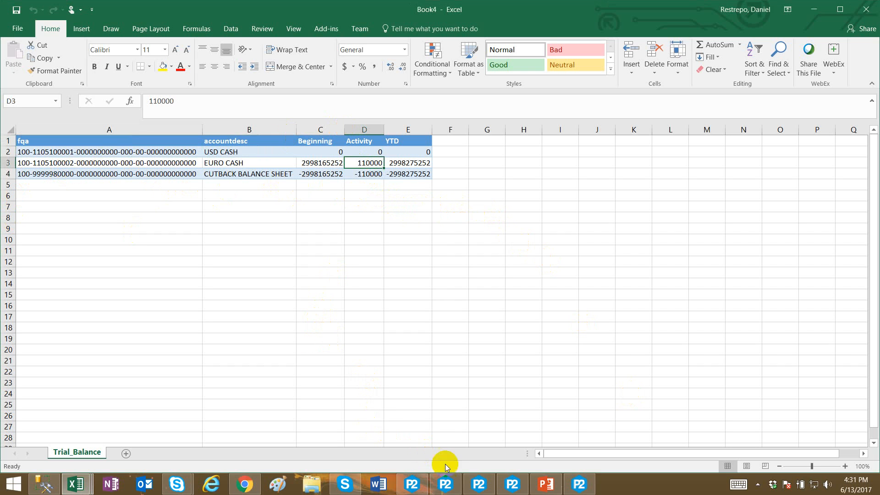
Change the DANIEL_TB report segment to Current Year Source COP, save the definition and close it.
{"action": "left_click", "coordinate": [413, 488]}
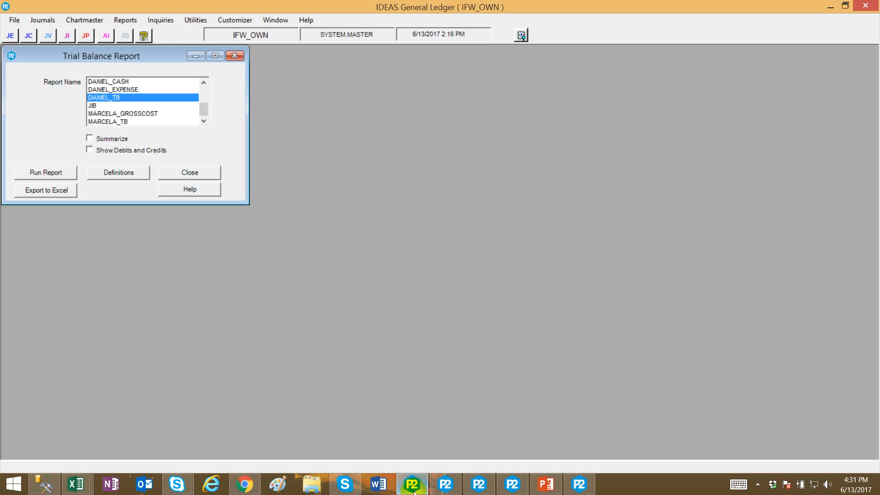
{"action": "left_click", "coordinate": [123, 171]}
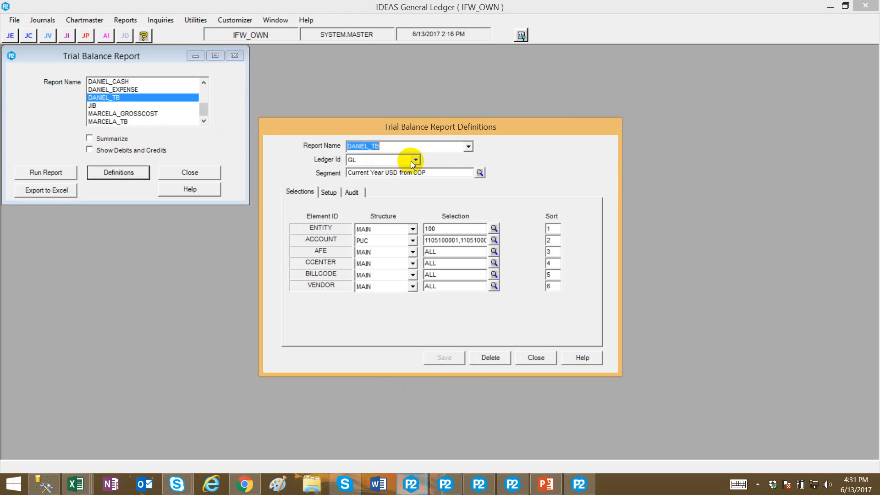
{"action": "left_click", "coordinate": [479, 173]}
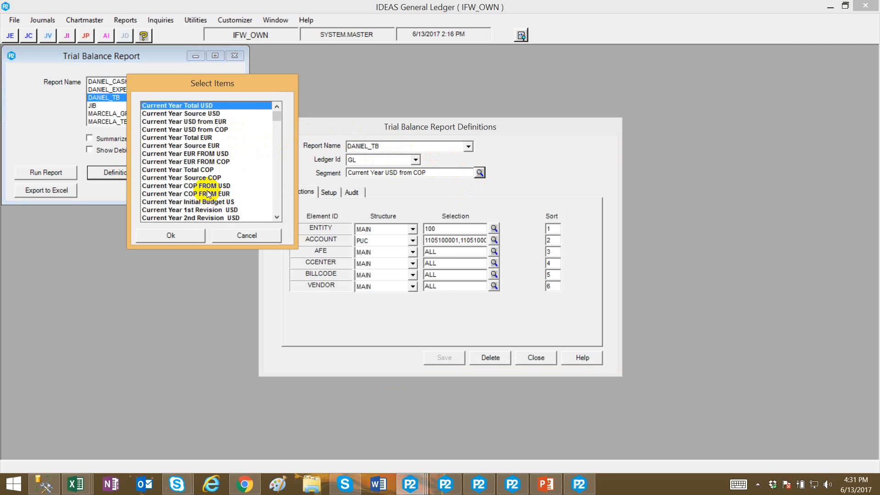
{"action": "double_click", "coordinate": [191, 178]}
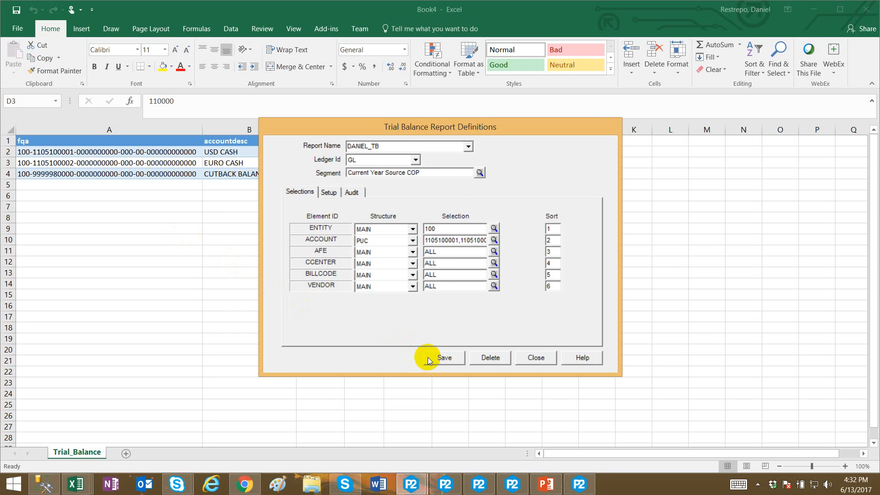
{"action": "left_click", "coordinate": [427, 357]}
{"action": "left_click", "coordinate": [520, 356]}
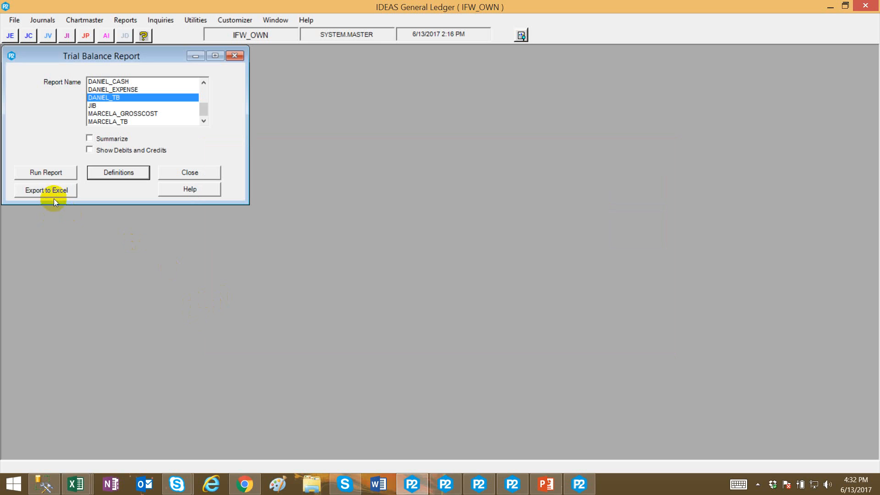
Export the DANIEL_TB trial balance to Excel again, confirming the period dialog.
{"action": "left_click", "coordinate": [54, 200]}
{"action": "left_click", "coordinate": [341, 248]}
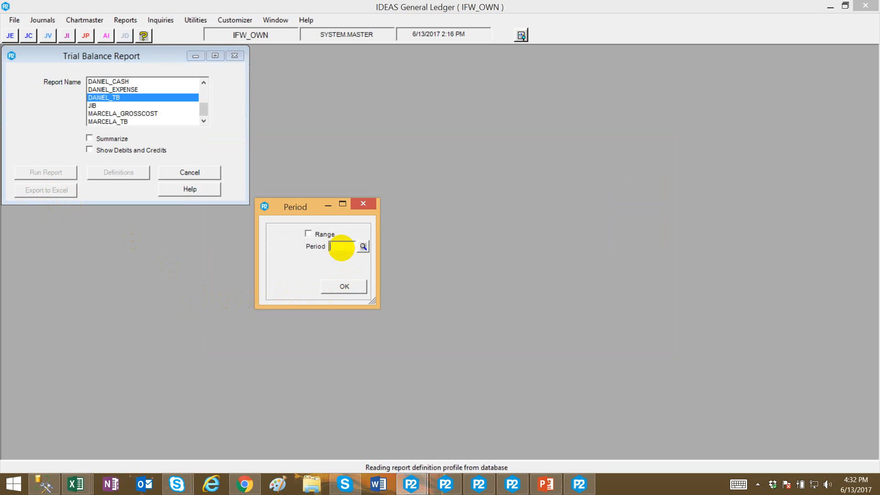
{"action": "left_click", "coordinate": [347, 288]}
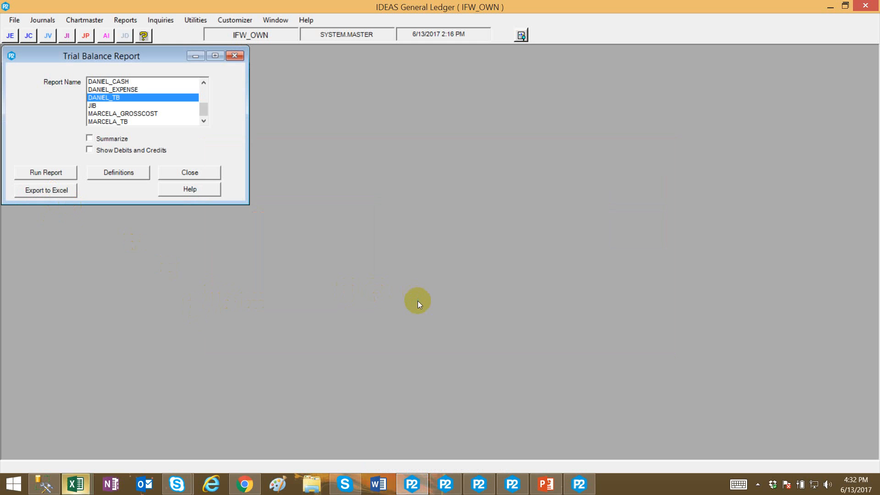
Open the newest exported workbook and apply comma style to the EURO CASH activity amount.
{"action": "left_click", "coordinate": [76, 484]}
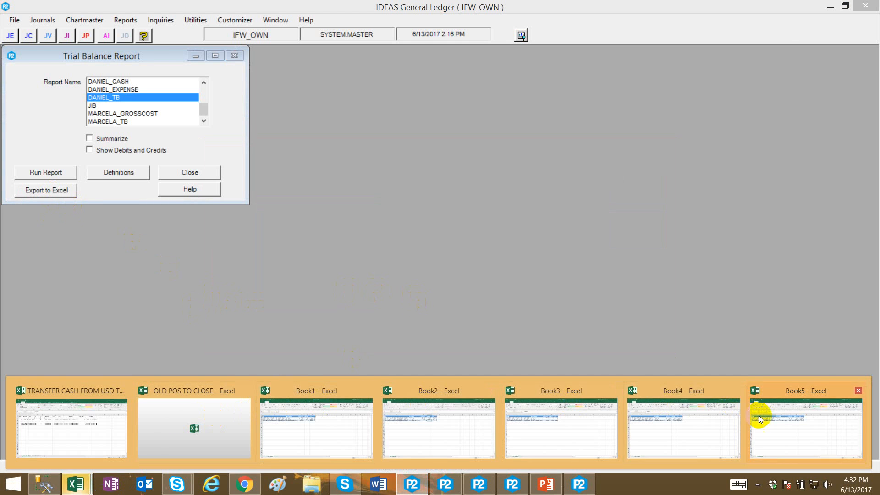
{"action": "left_click", "coordinate": [758, 415]}
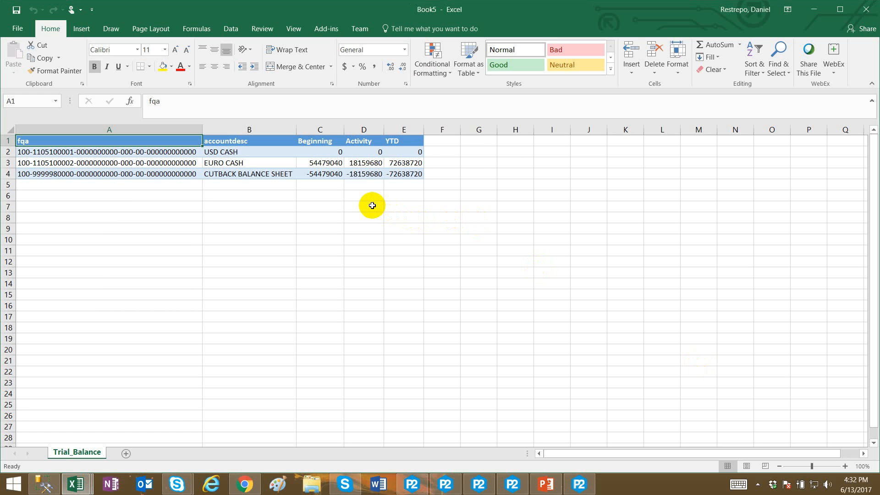
{"action": "left_click", "coordinate": [368, 174]}
{"action": "left_click", "coordinate": [364, 163]}
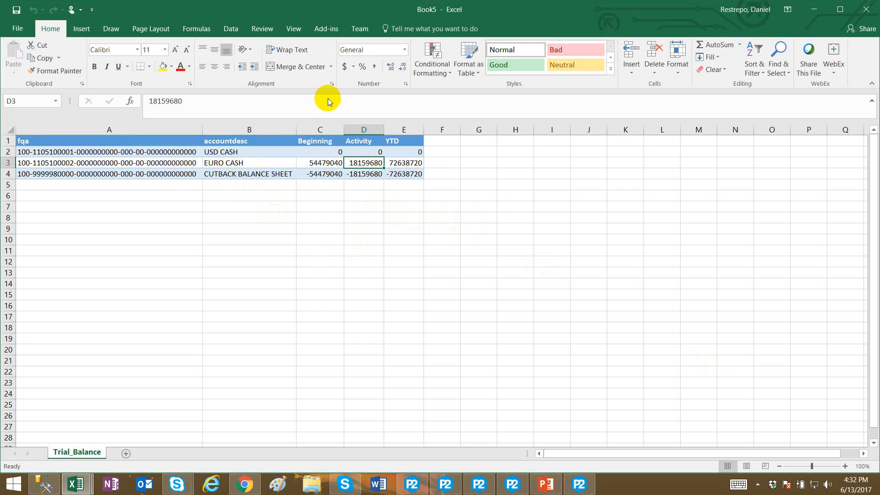
{"action": "left_click", "coordinate": [373, 68]}
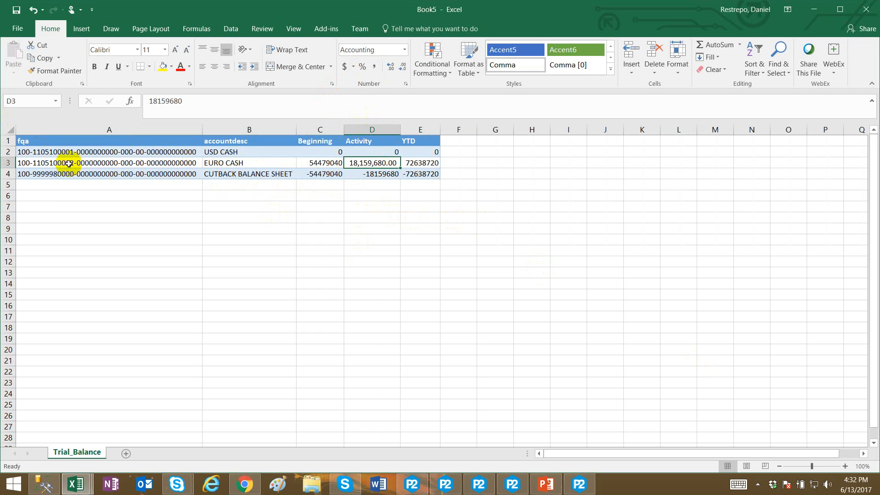
Change the DANIEL_TB report segment to Current Year COP FROM USD, save the definition and close it.
{"action": "left_click", "coordinate": [446, 485]}
{"action": "left_click", "coordinate": [126, 172]}
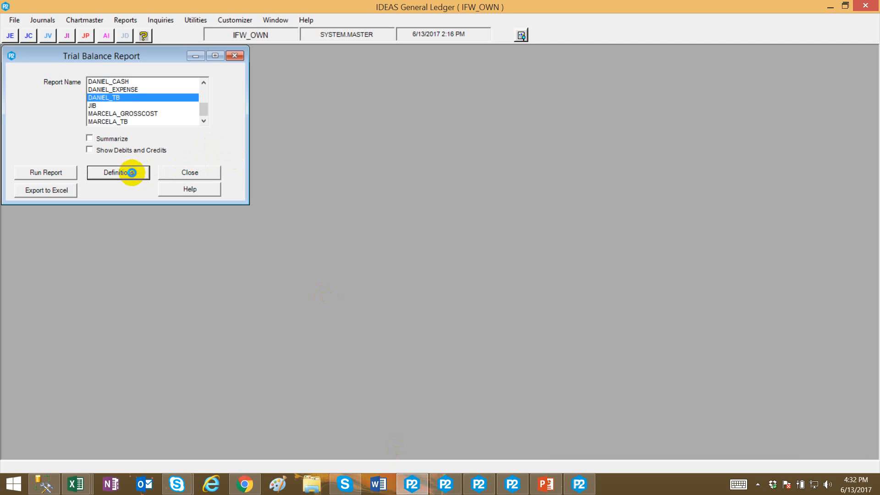
{"action": "left_click", "coordinate": [480, 173]}
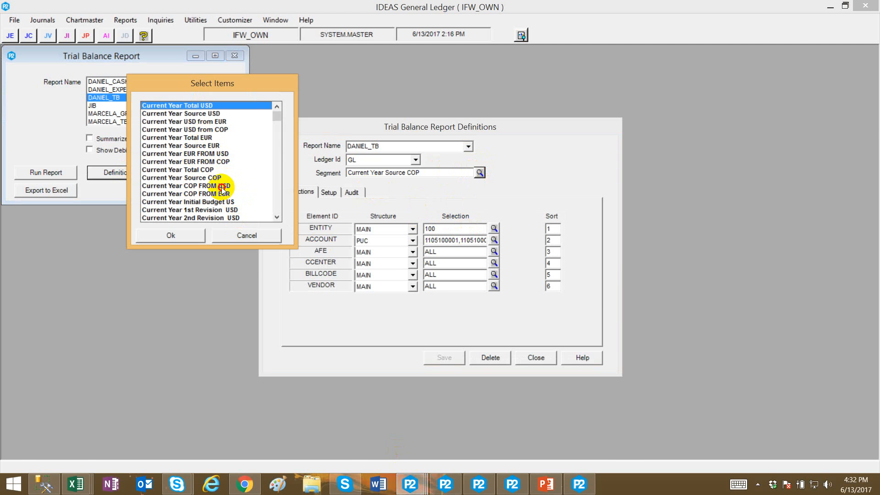
{"action": "double_click", "coordinate": [222, 187]}
{"action": "left_click", "coordinate": [445, 357]}
{"action": "left_click", "coordinate": [526, 356]}
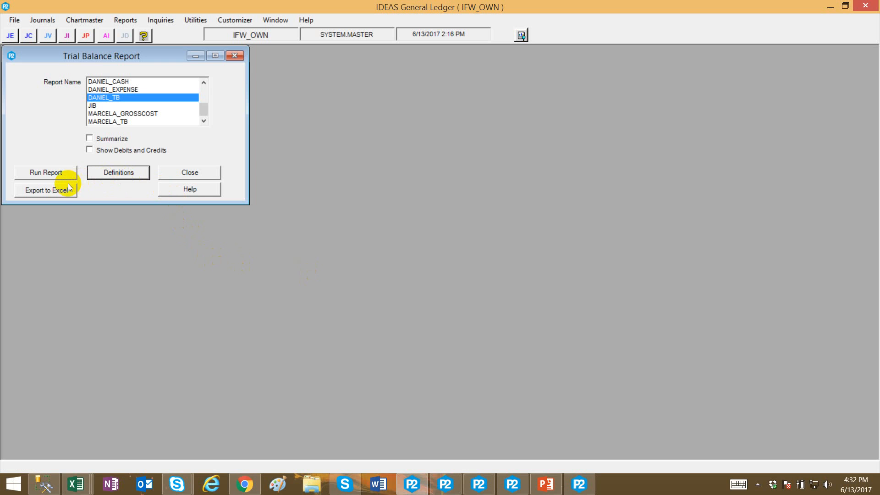
Export the DANIEL_TB trial balance to Excel once more and open the resulting workbook.
{"action": "left_click", "coordinate": [68, 185]}
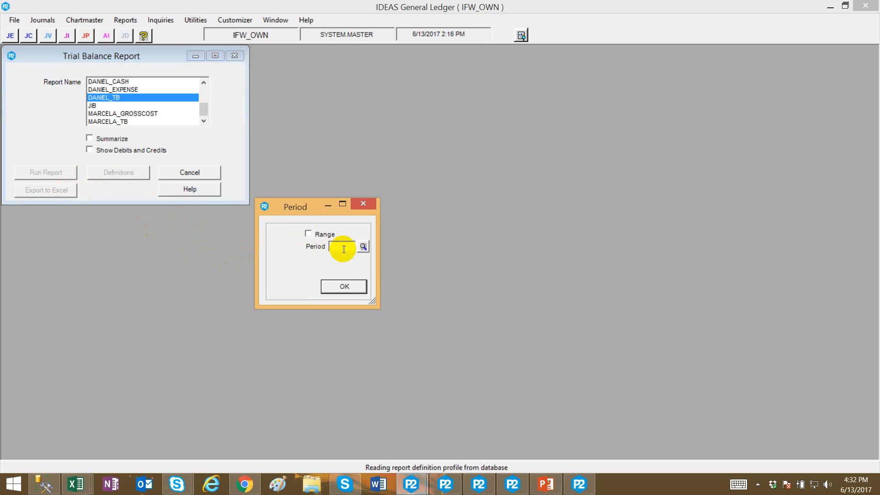
{"action": "left_click", "coordinate": [343, 287]}
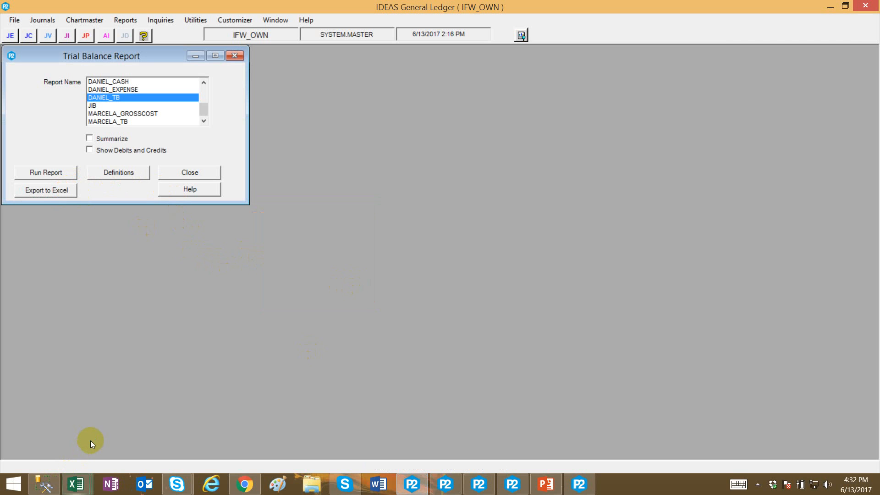
{"action": "mouse_move", "coordinate": [76, 483]}
{"action": "left_click", "coordinate": [843, 437]}
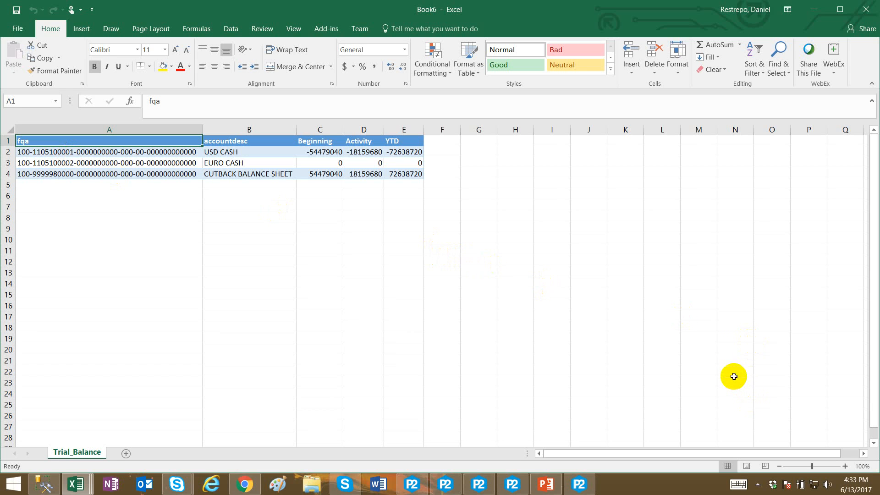
{"action": "left_click", "coordinate": [758, 484]}
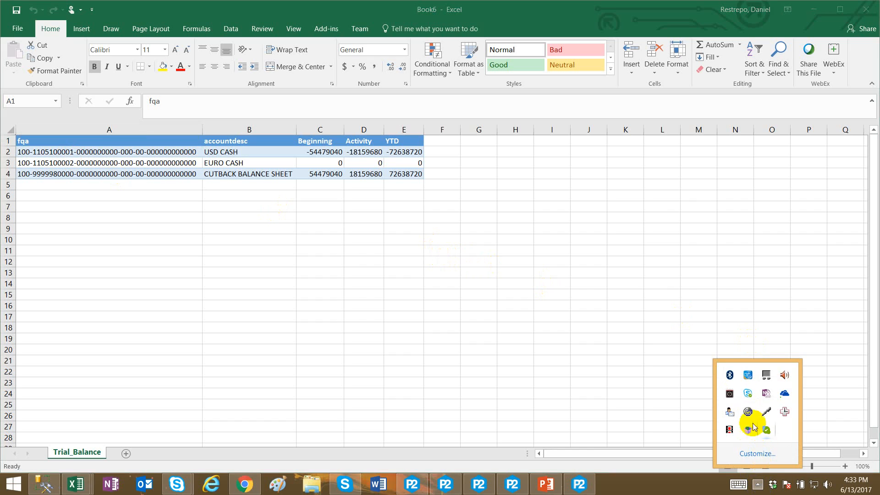